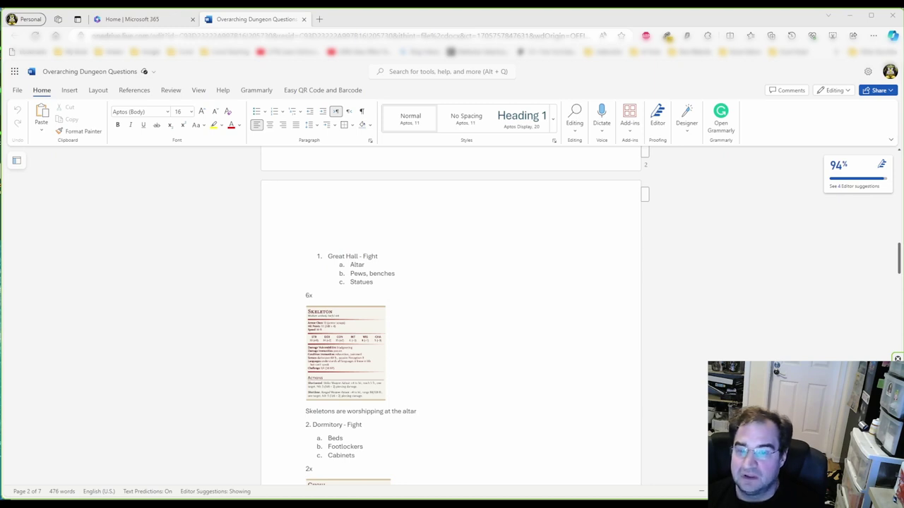
- Insert a blank line after 'Skeletons are worshipping at the altar' in the Great Hall entry
scroll(422, 408, "up", 7)
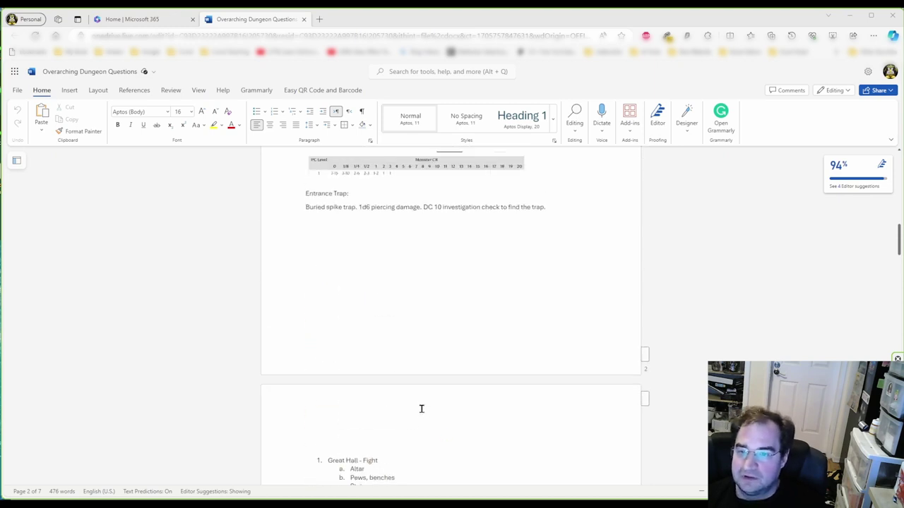
scroll(422, 409, "down", 2)
scroll(421, 408, "down", 5)
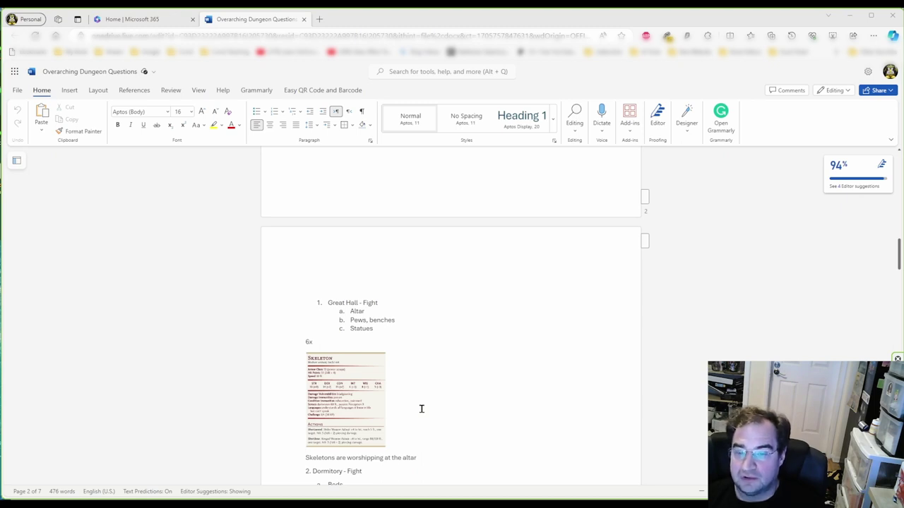
left_click(463, 459)
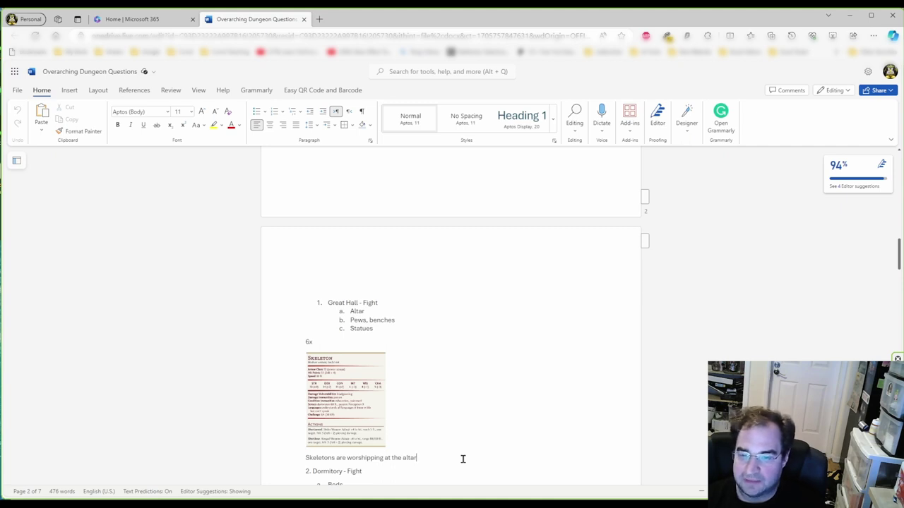
key("Return")
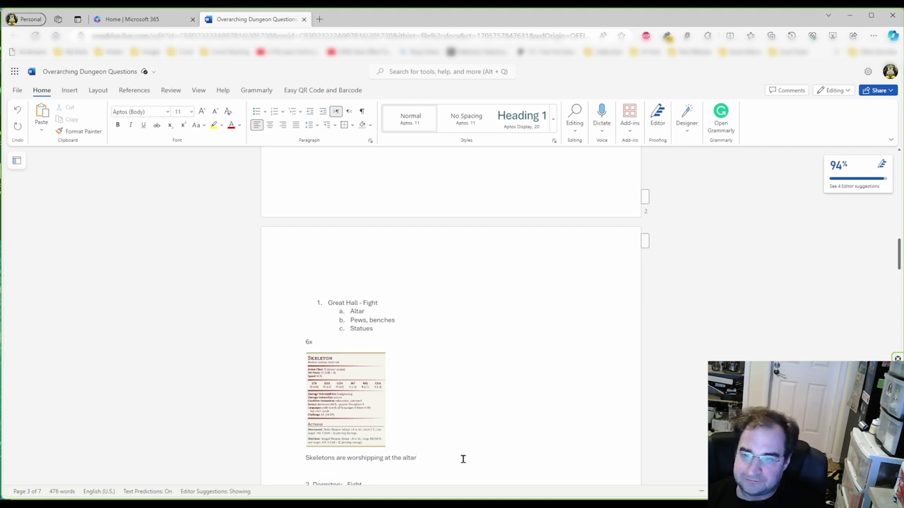
scroll(429, 371, "down", 2)
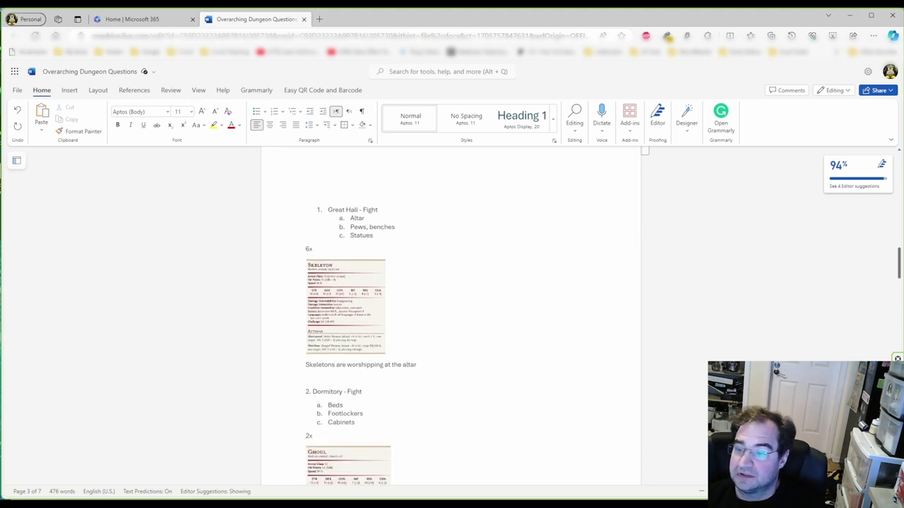
scroll(452, 318, "up", 3)
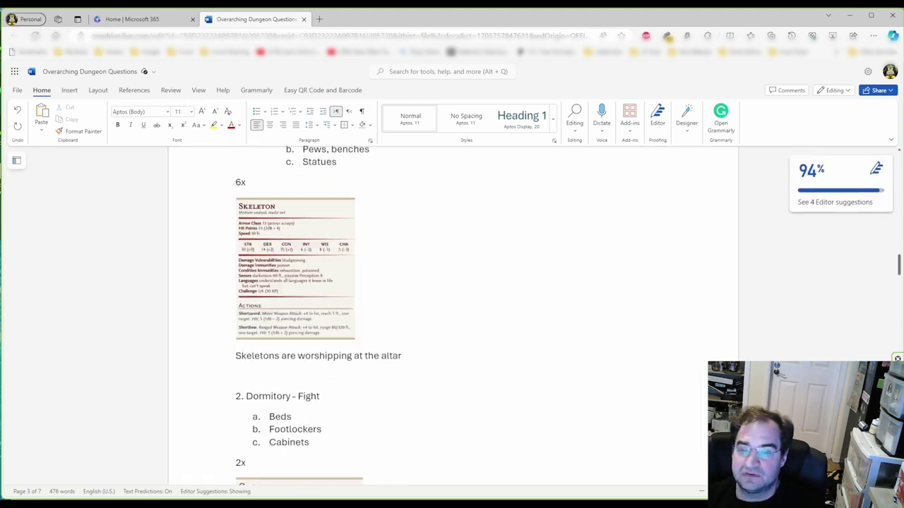
scroll(452, 318, "up", 3)
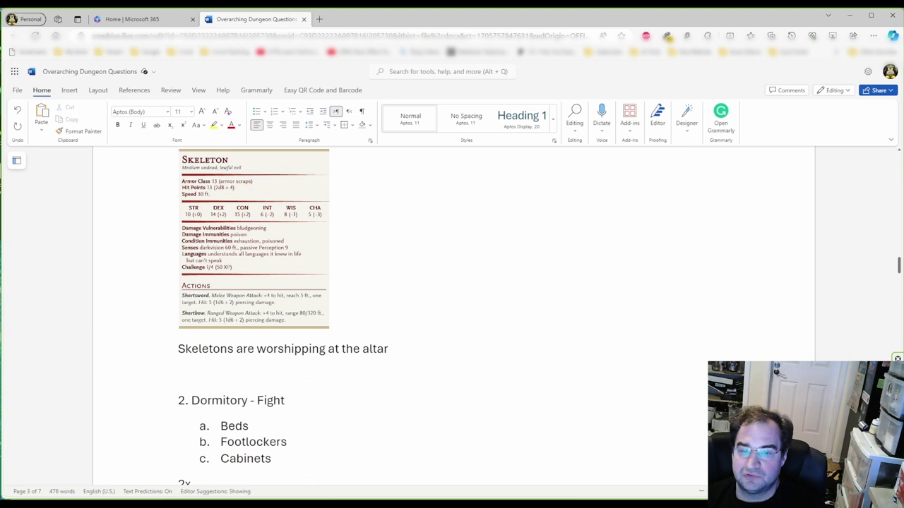
scroll(502, 434, "up", 3)
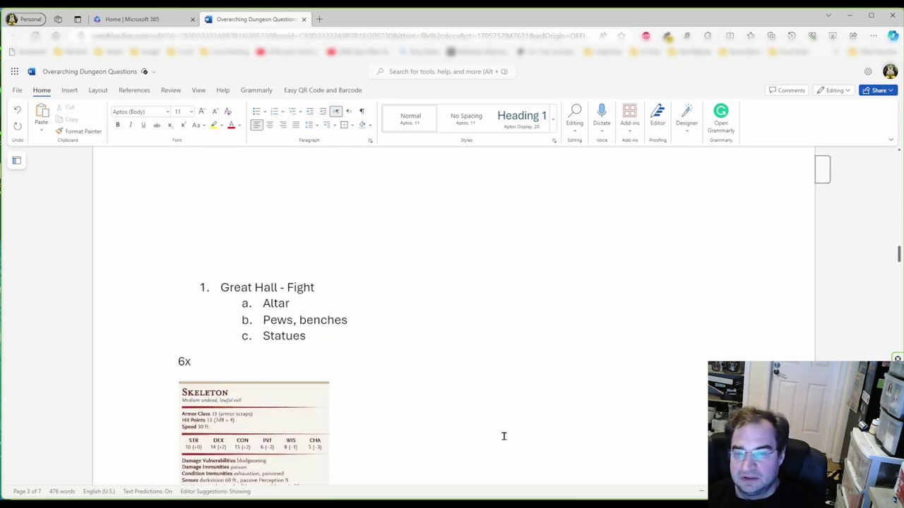
scroll(504, 436, "down", 1)
scroll(504, 437, "down", 1)
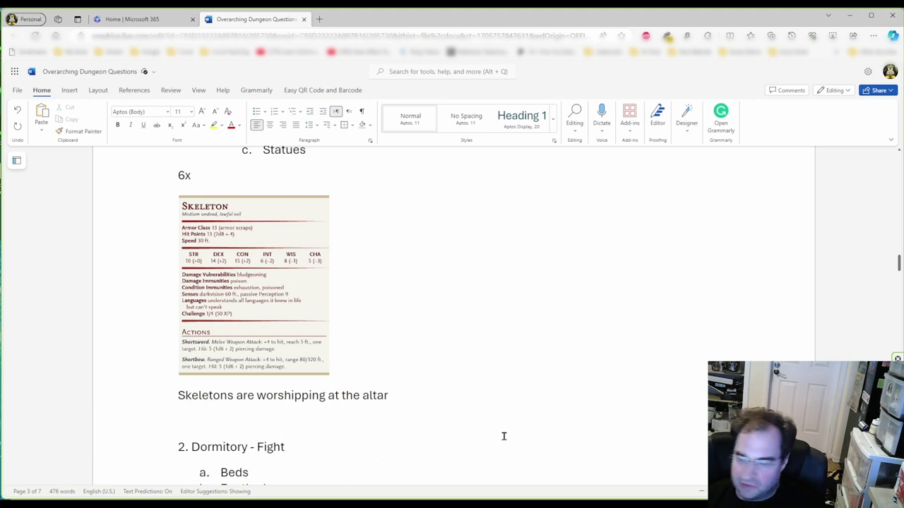
scroll(503, 436, "up", 2)
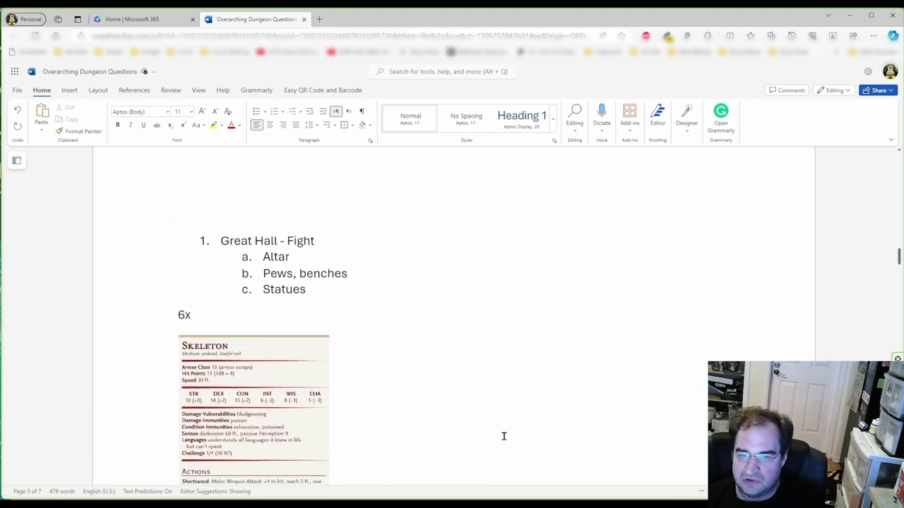
scroll(504, 437, "down", 1)
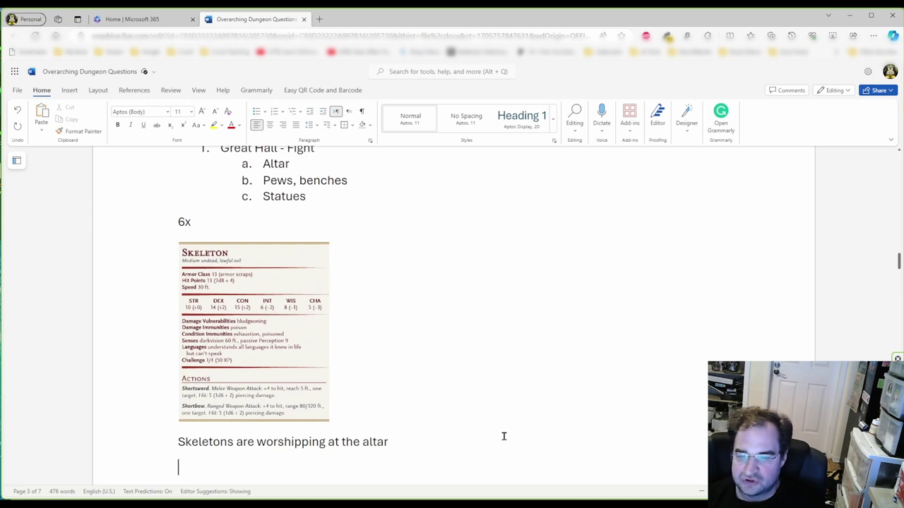
- On the blank line, type 'You have have entered a large hall'
scroll(503, 437, "up", 1)
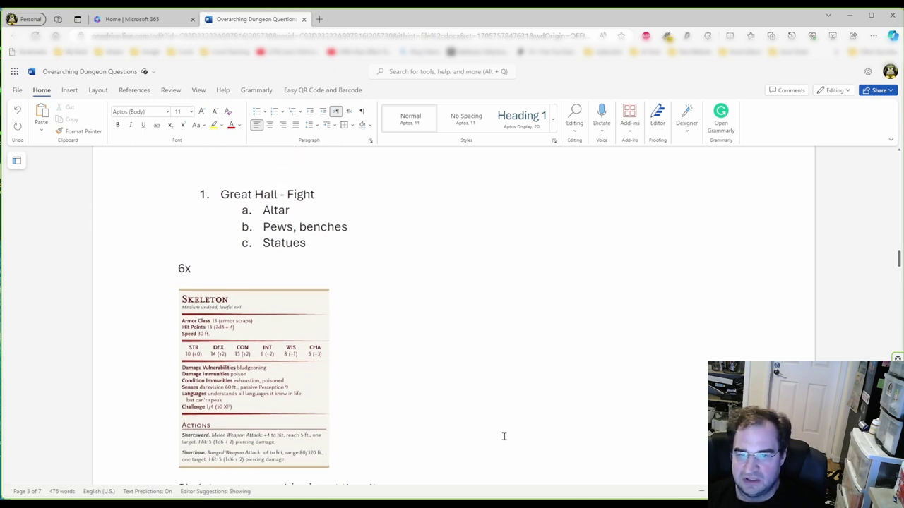
scroll(504, 436, "down", 1)
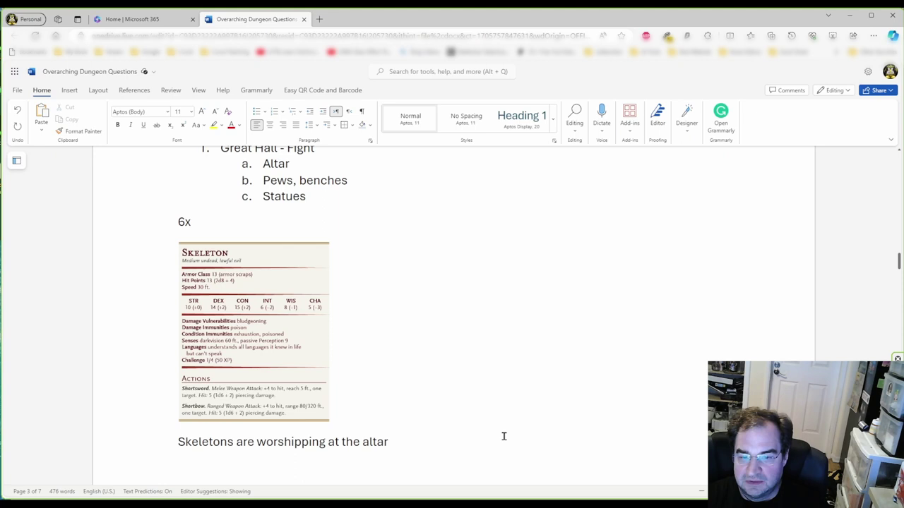
type("You")
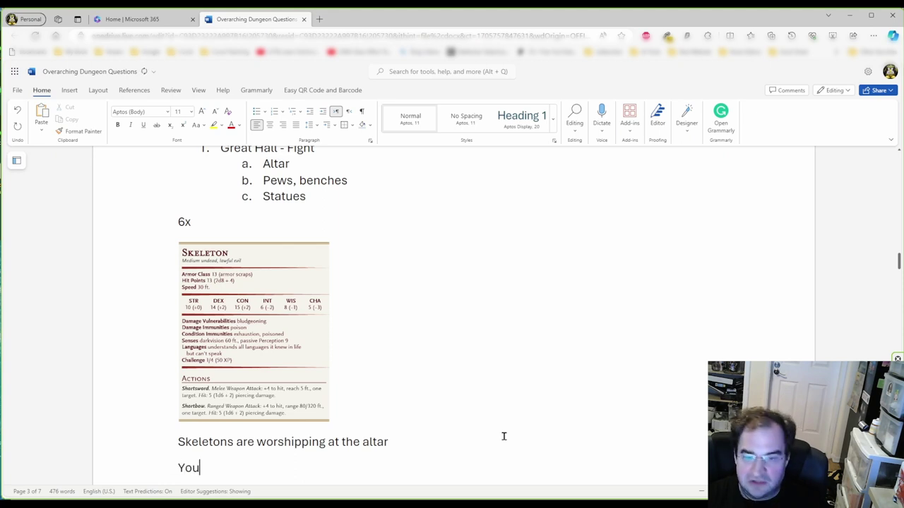
type(" have have entr")
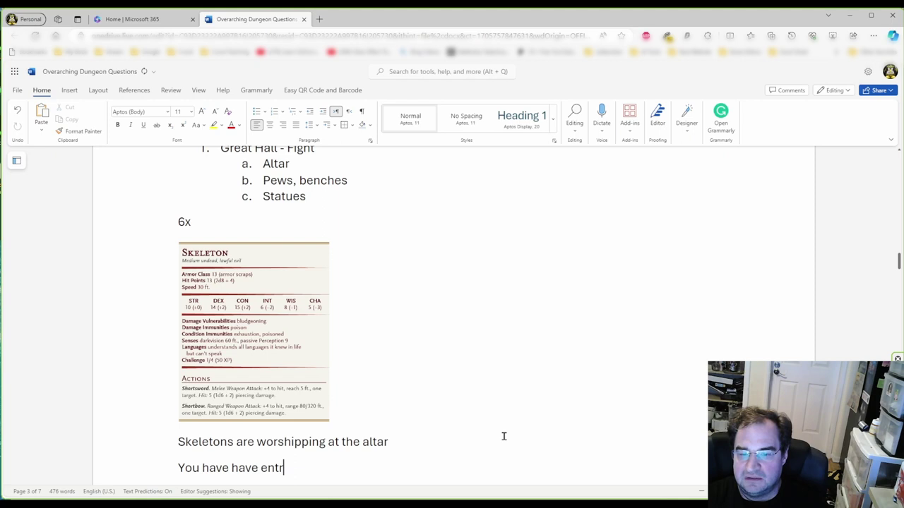
key("BackSpace")
type("er")
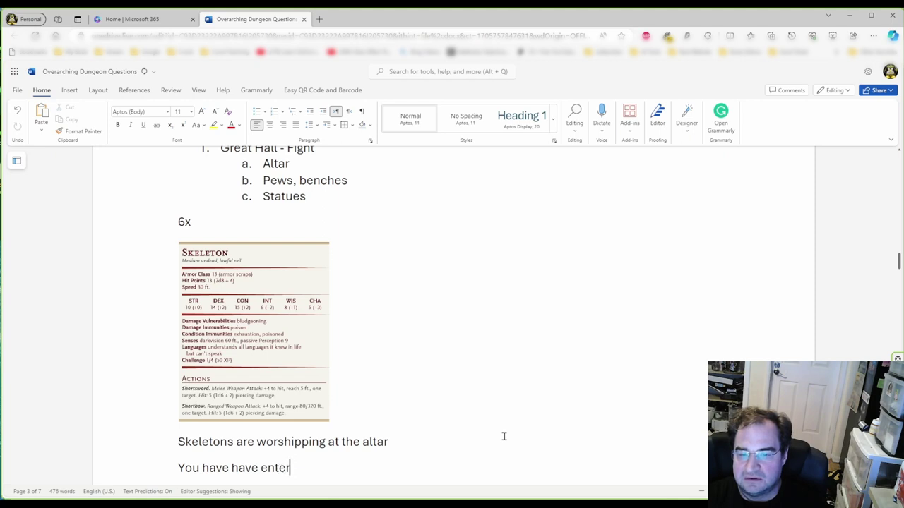
type("ed a larg")
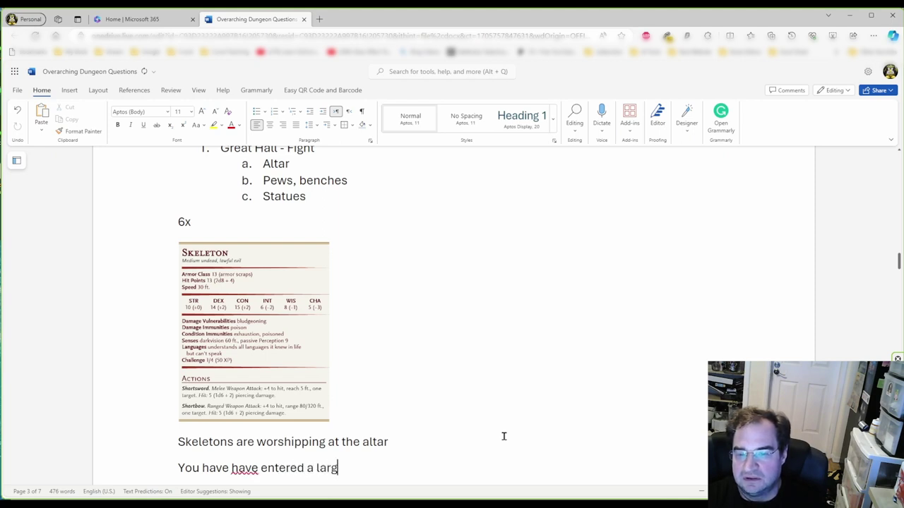
type("e hall")
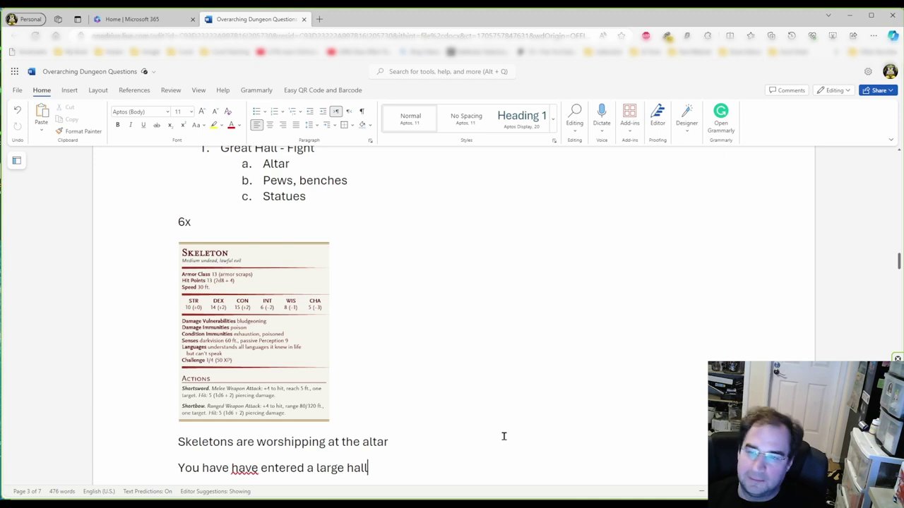
scroll(503, 436, "up", 15)
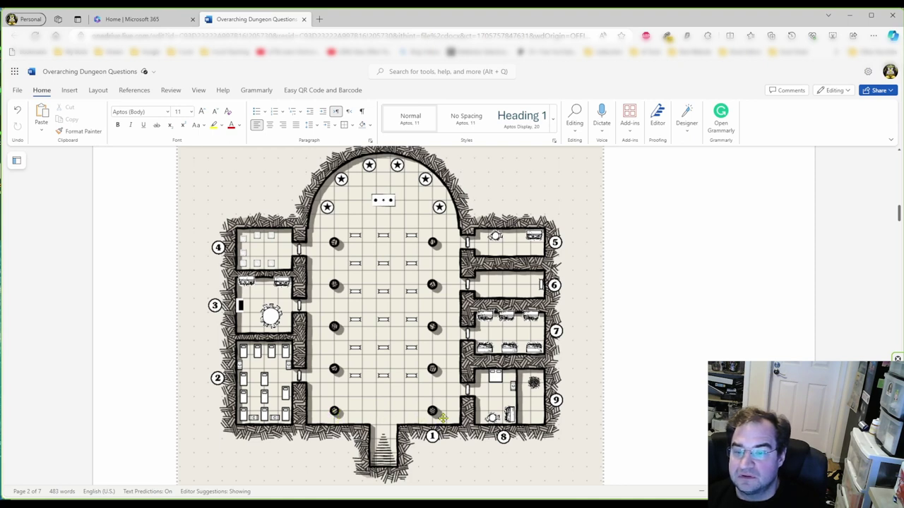
scroll(320, 411, "down", 15)
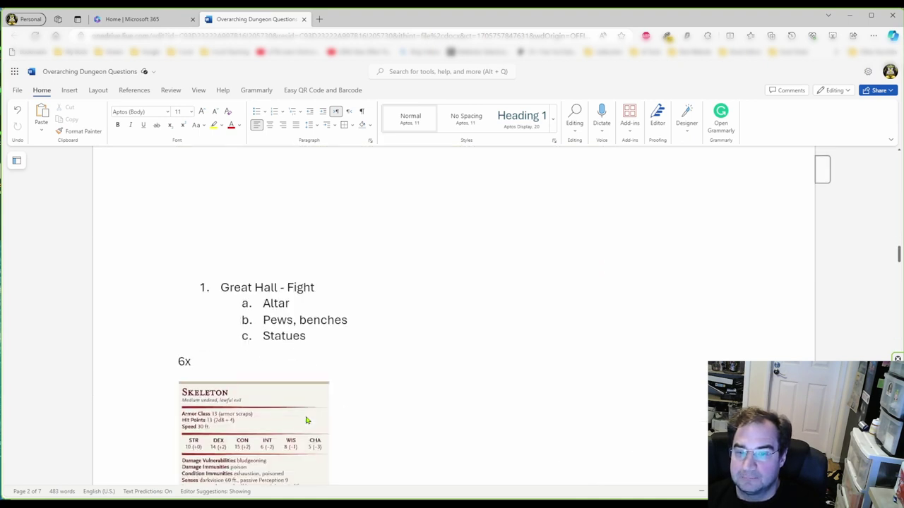
scroll(305, 416, "down", 3)
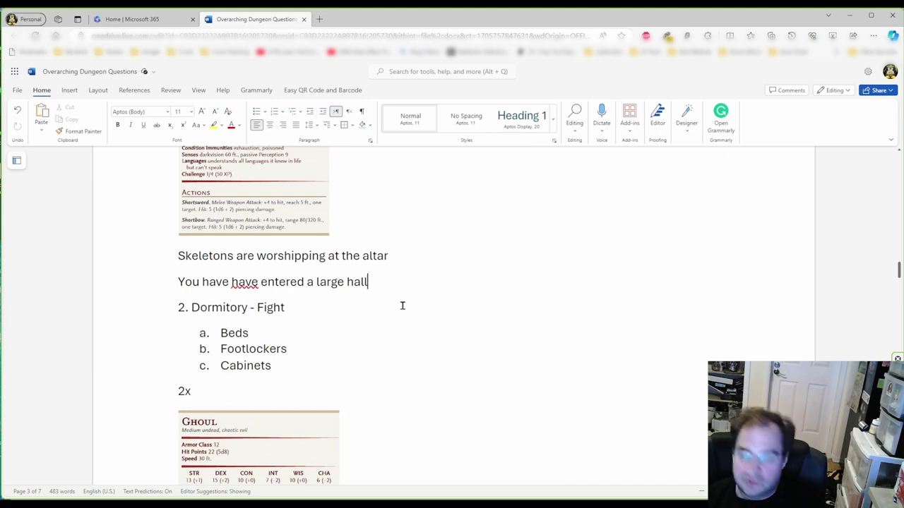
- Add '16x11 meters long. It is clear that this is', changing 'was' to 'is'
type("16")
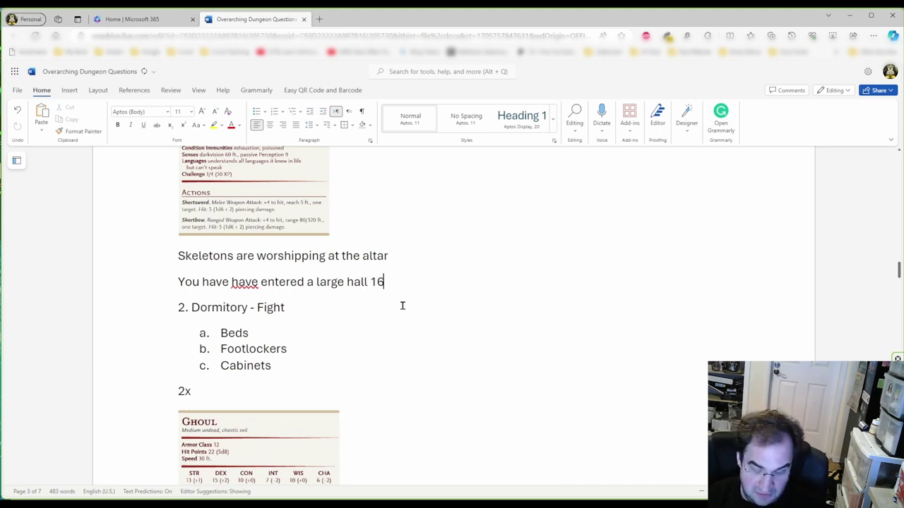
type("x1")
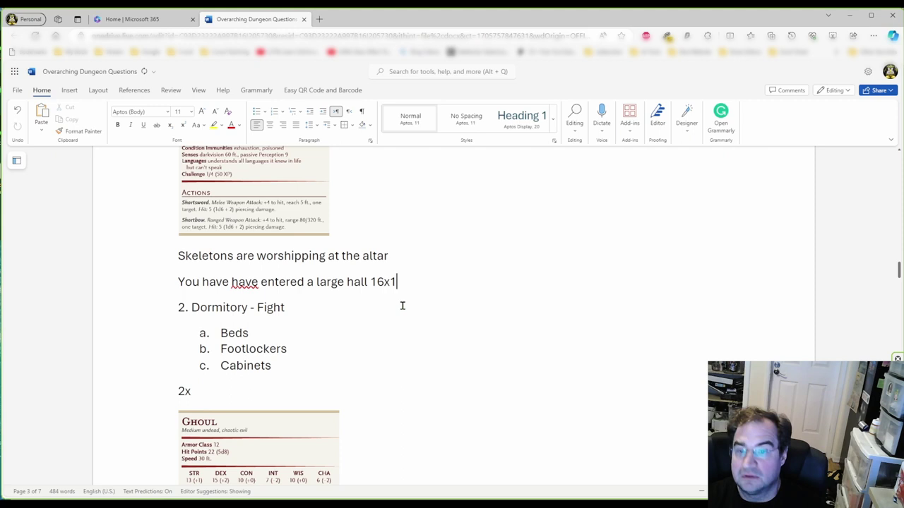
type("1 meters")
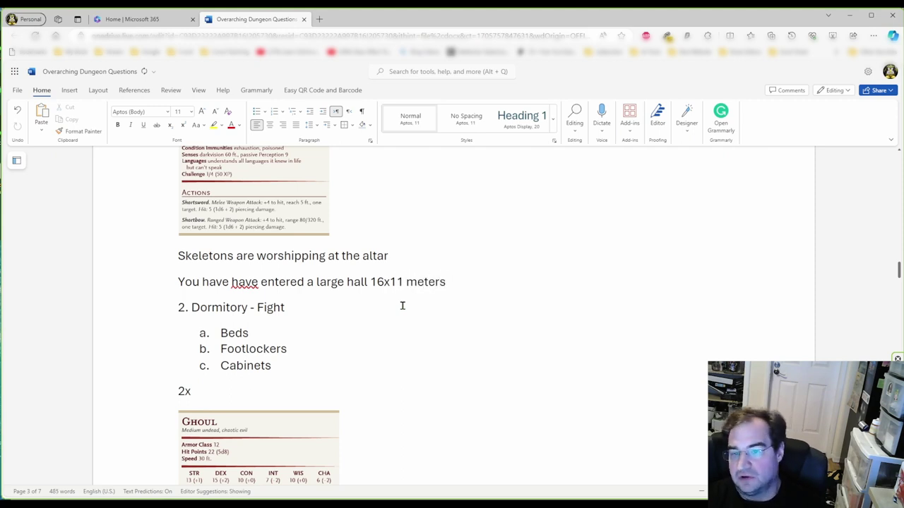
type(" long")
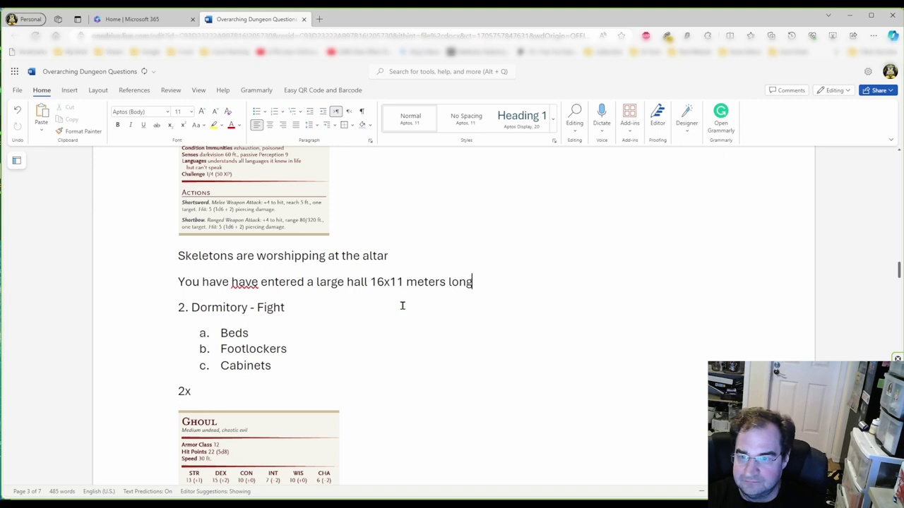
type(". It w")
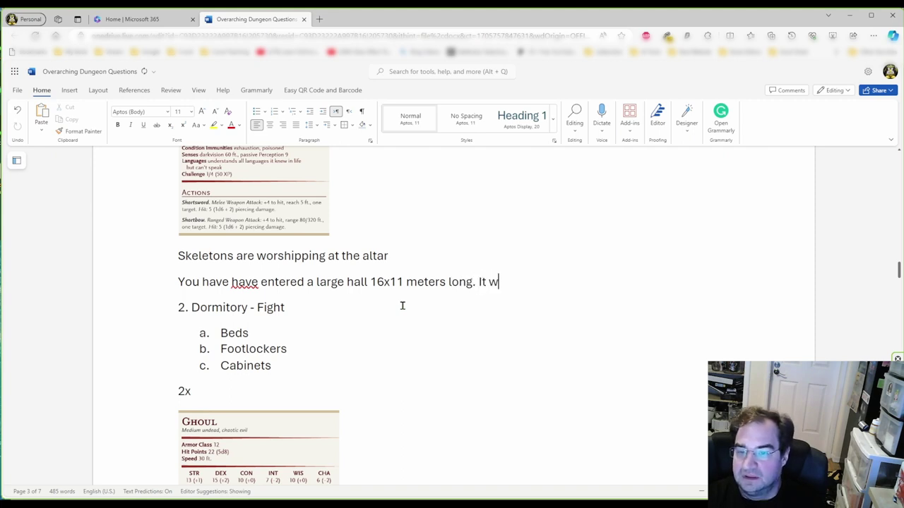
type("as clear that")
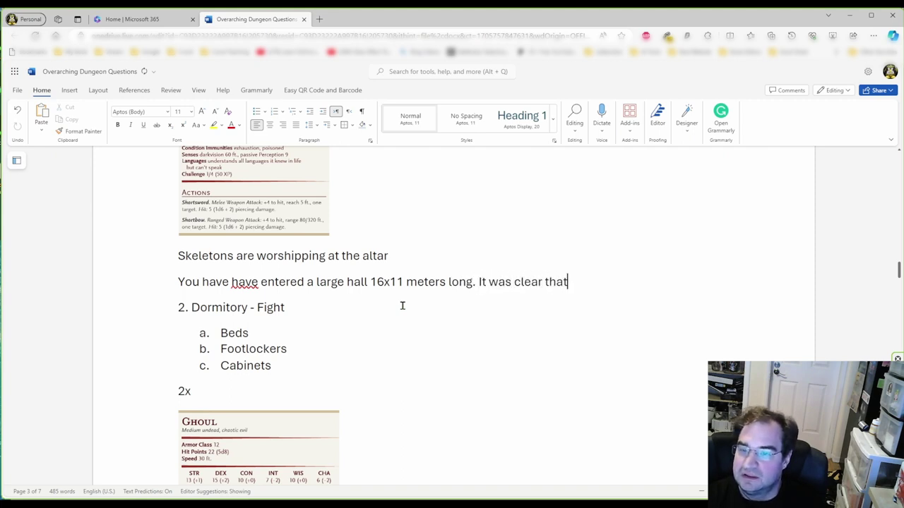
type(" this was")
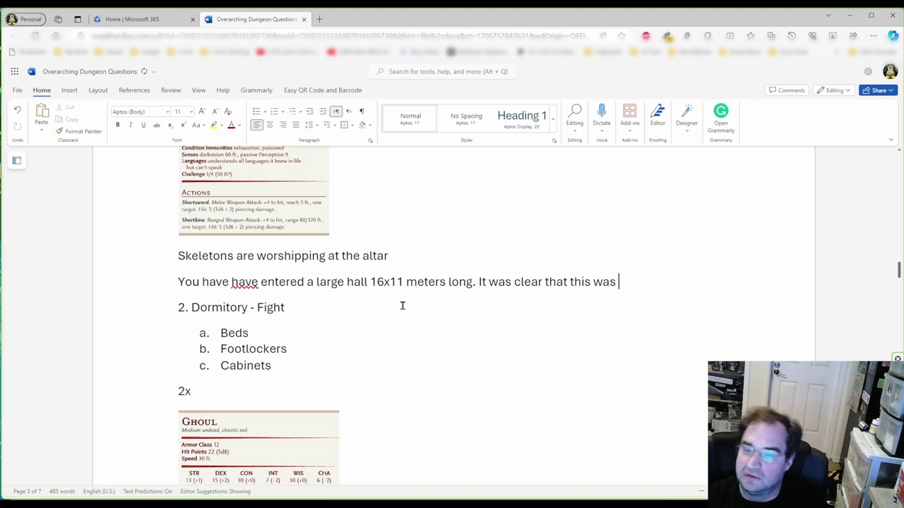
key("Left")
key("Left")
key("Left")
key("Left")
key("Left")
key("Left")
key("Left")
key("Left")
key("Left")
key("Left")
key("Left")
key("Left")
key("Left")
key("Left")
key("Left")
key("Left")
key("Left")
key("Left")
key("Left")
key("Left")
key("BackSpace")
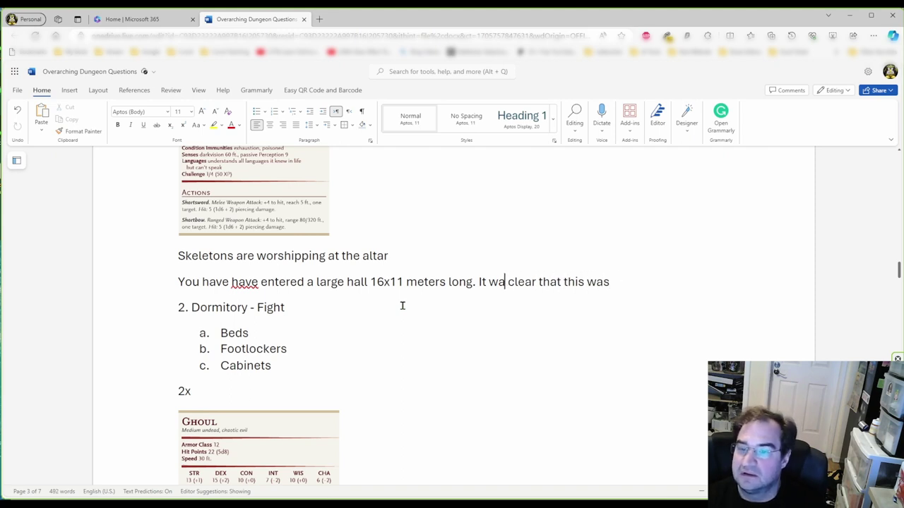
key("BackSpace")
key("BackSpace")
type("is")
key("Right")
key("Right")
key("Right")
key("Right")
key("Right")
key("Right")
key("Right")
key("Right")
key("Right")
key("Right")
key("Right")
key("Right")
key("Right")
key("Right")
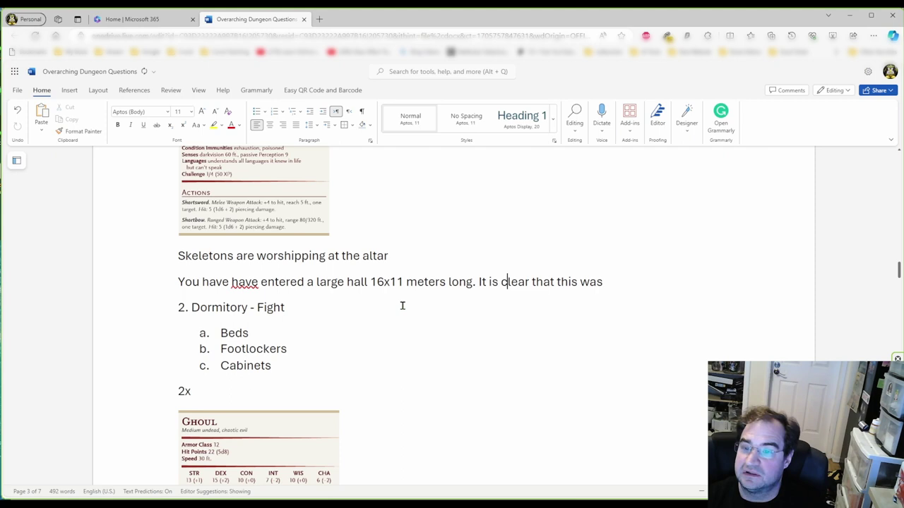
key("Right")
key("Right")
key("Right")
key("Right")
key("Right")
key("Right")
key("Right")
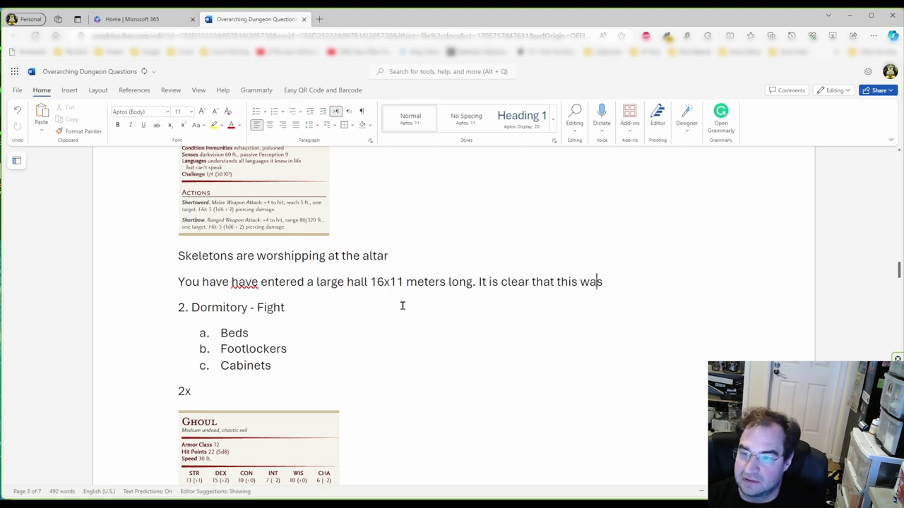
- Describe the temple's main hall with benches, a stone altar and several stone statues
type("the mai")
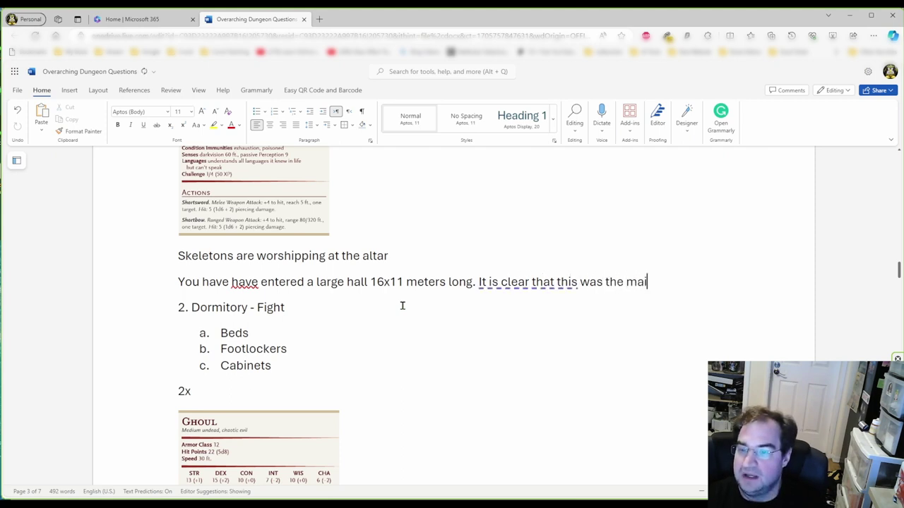
type("n hall of")
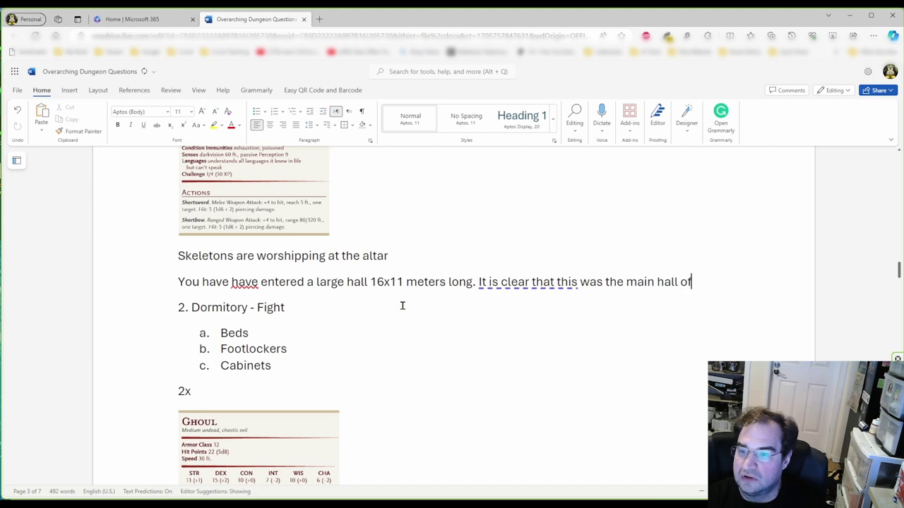
type(" the temple")
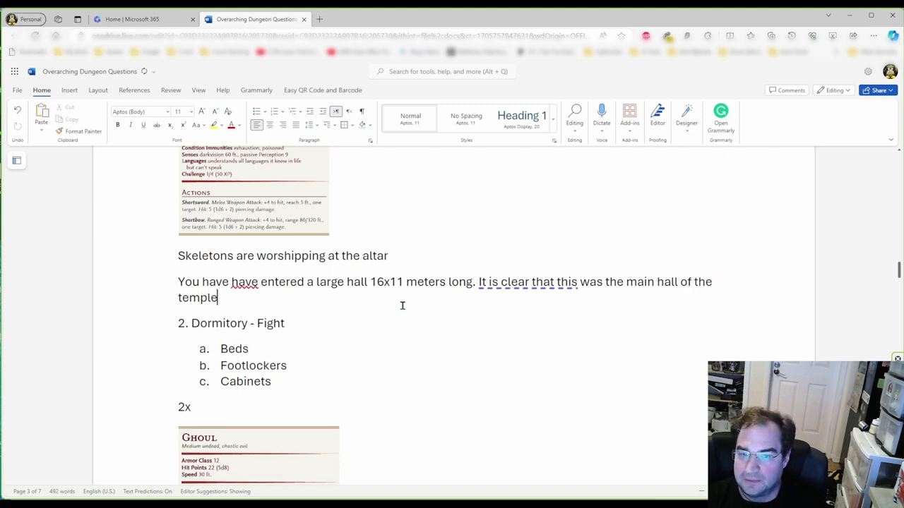
type(". You ")
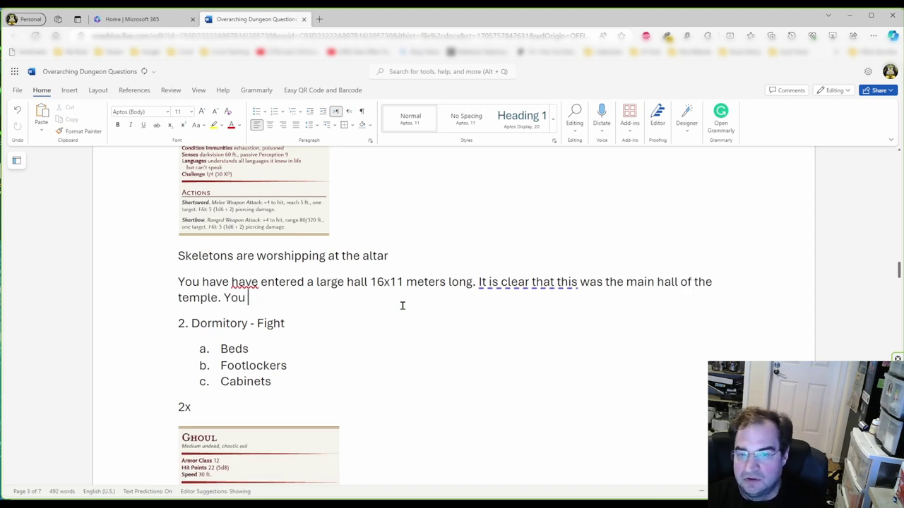
type("see ")
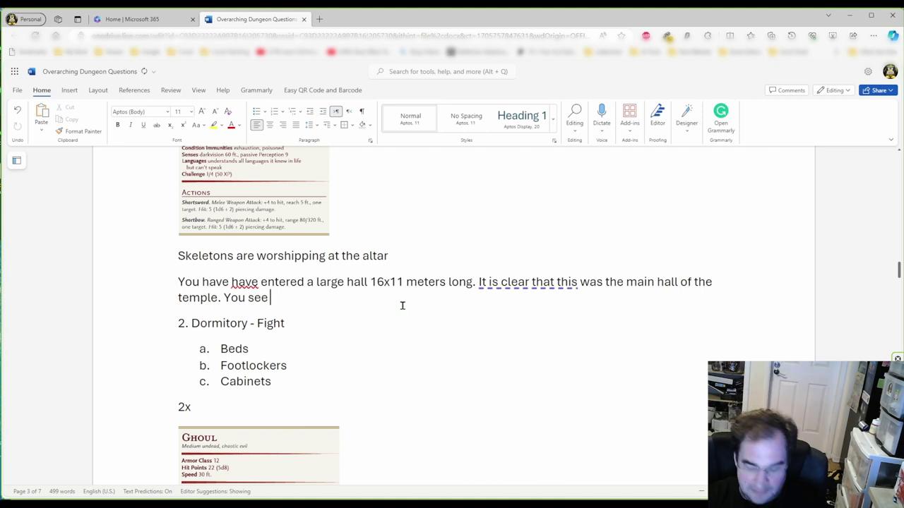
type("se")
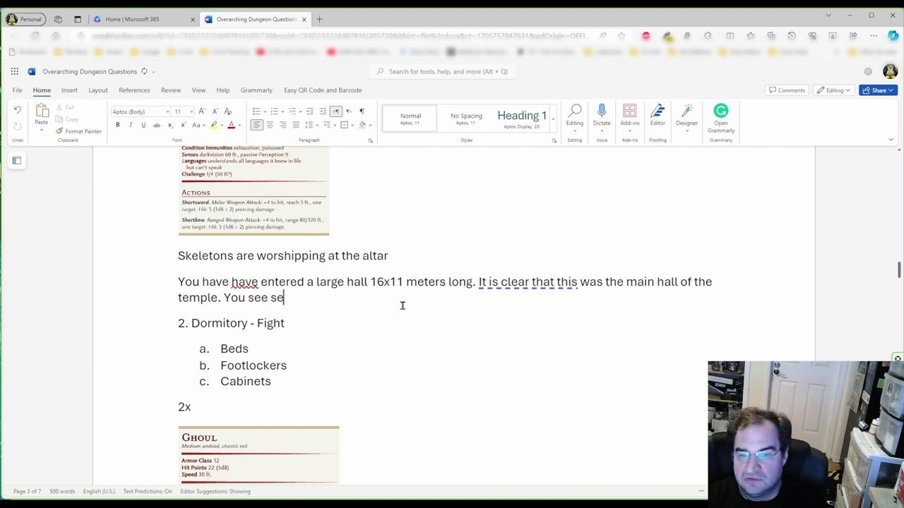
type("veral benches")
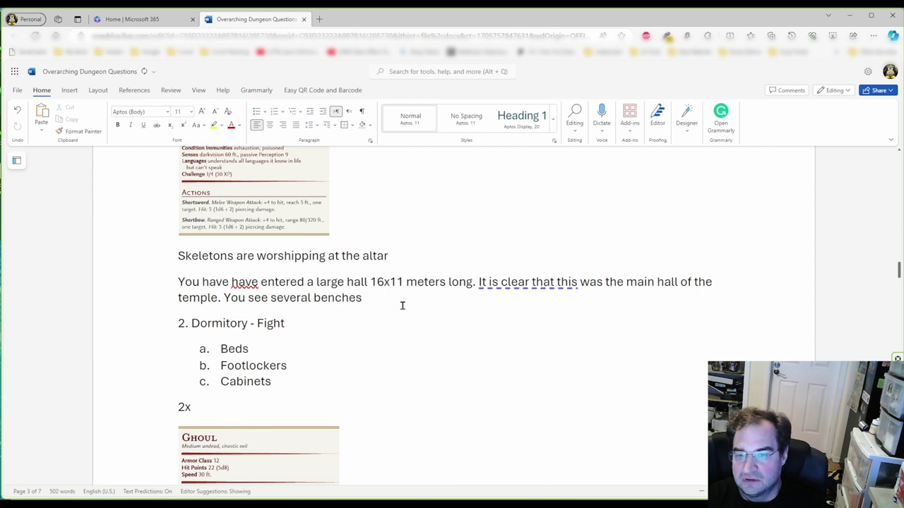
type(", in")
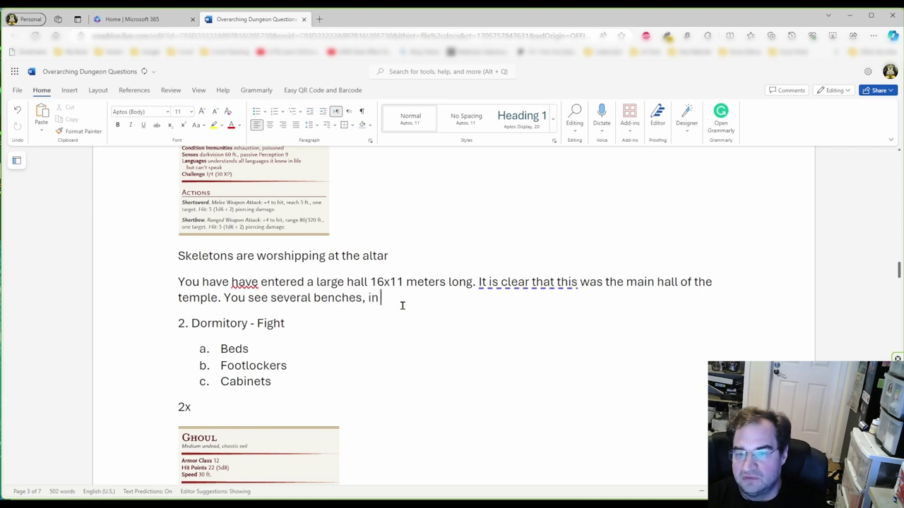
type(" the fron")
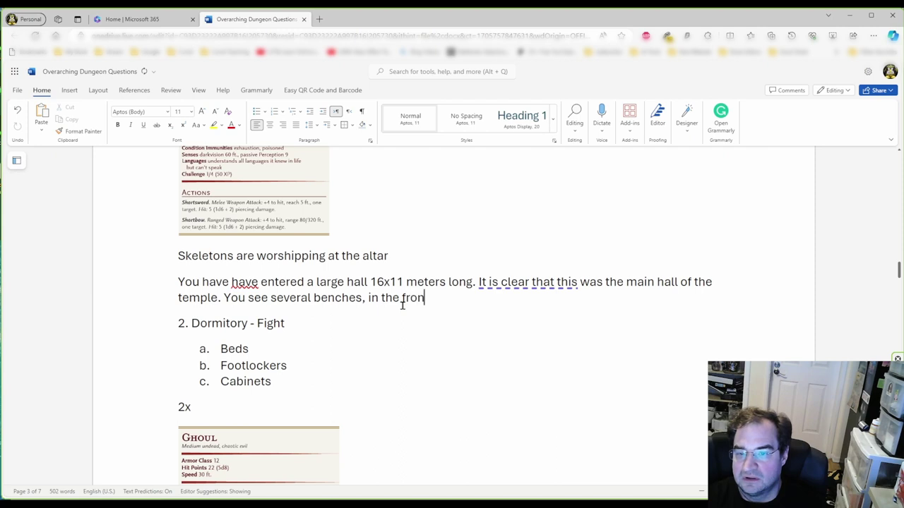
type("t there i")
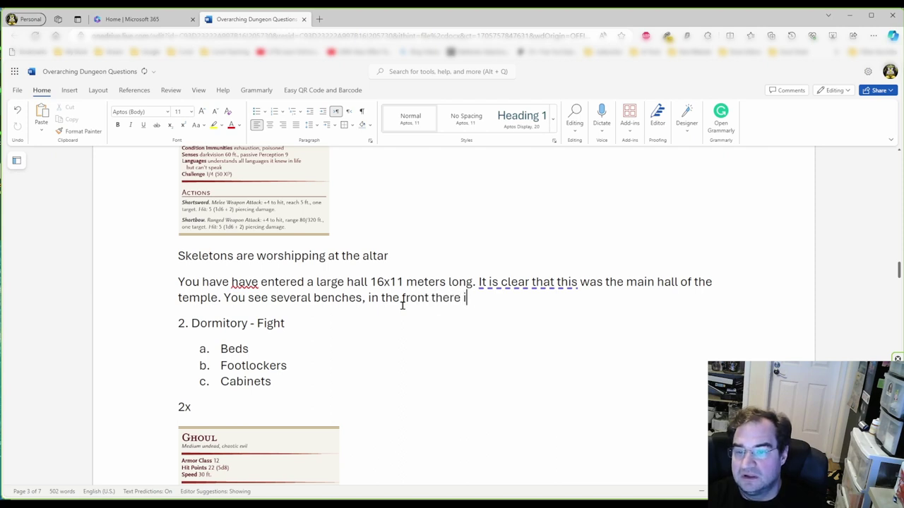
type("s a stone altar")
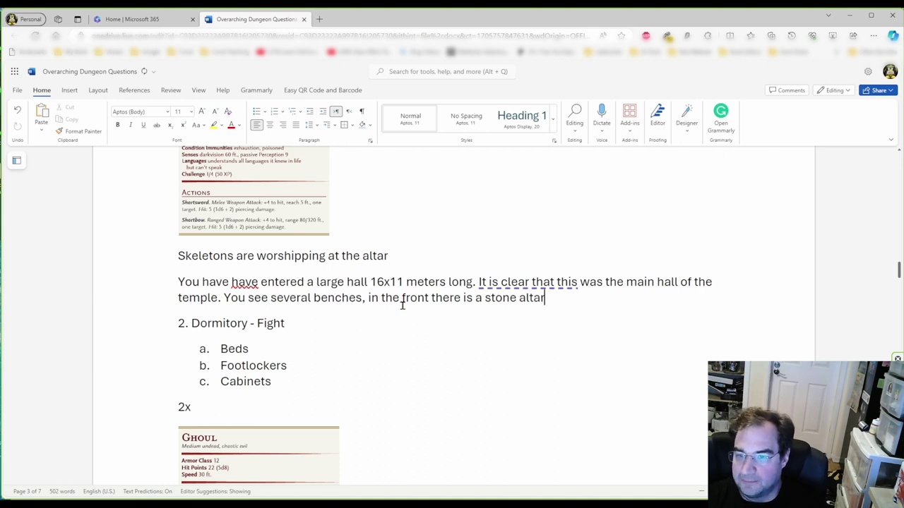
type(" and be")
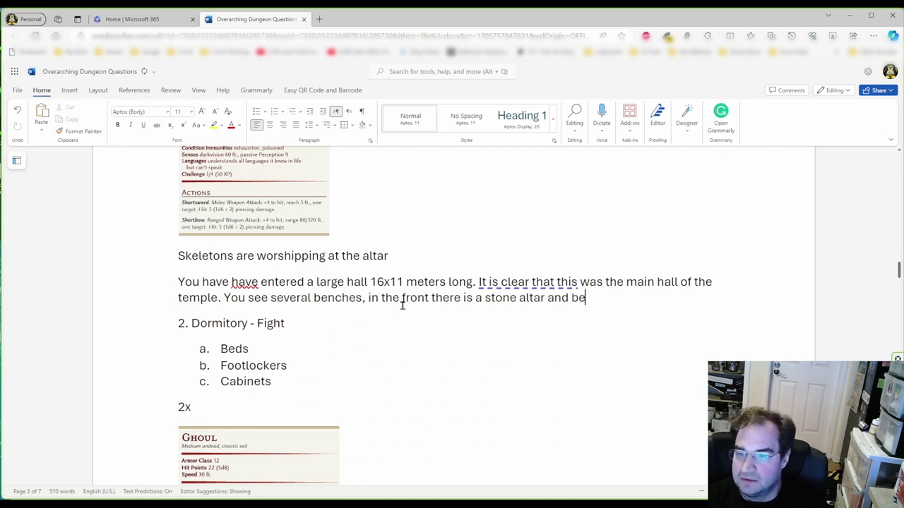
type("hind the alt")
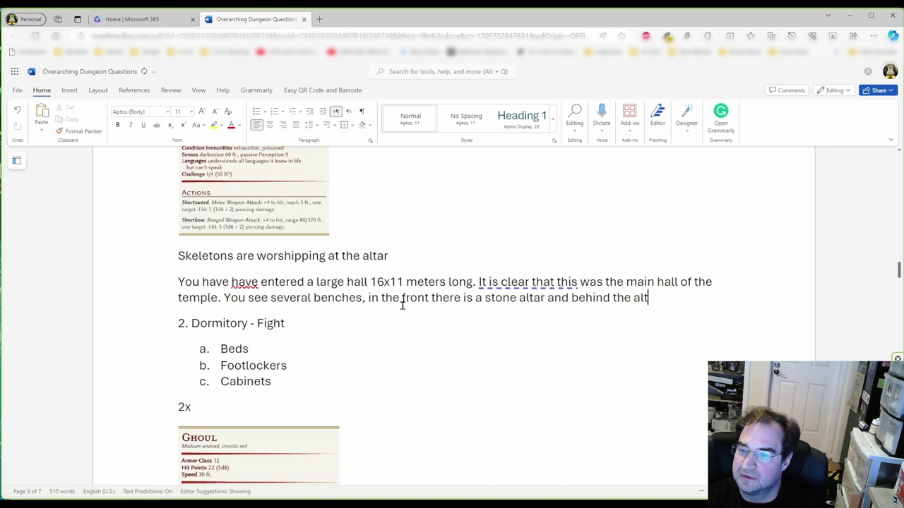
type("ar there are ")
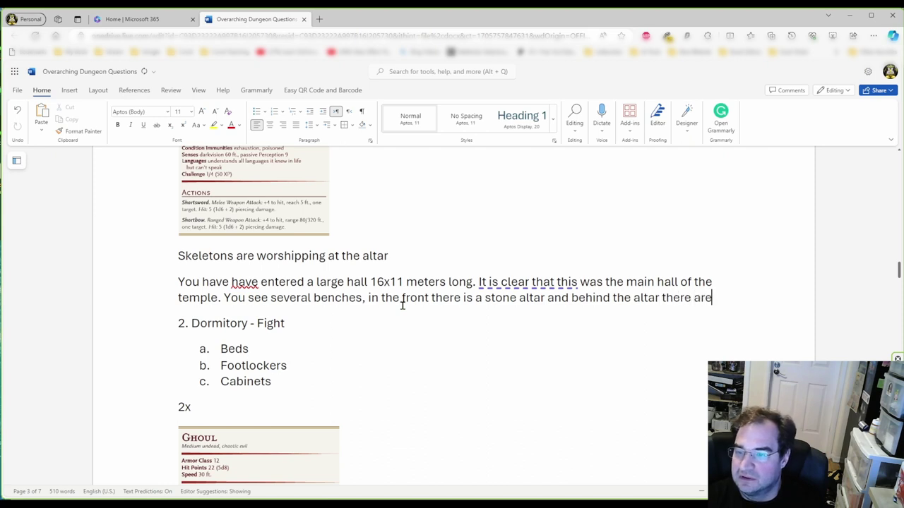
type("secon")
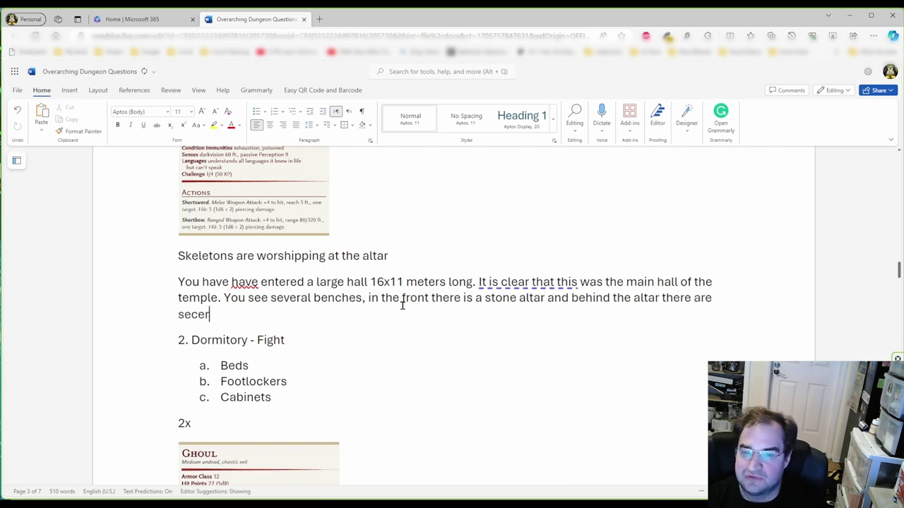
key("BackSpace")
key("BackSpace")
key("BackSpace")
type("veral s")
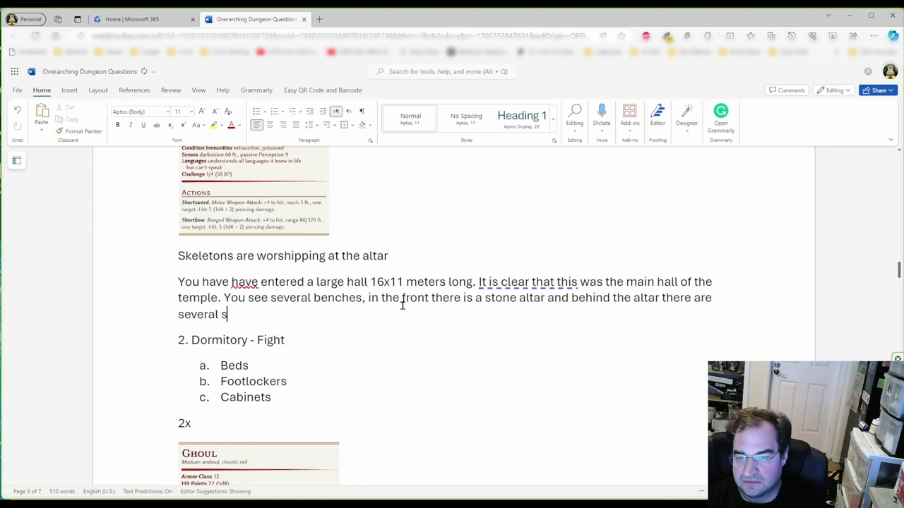
type("tone statues.")
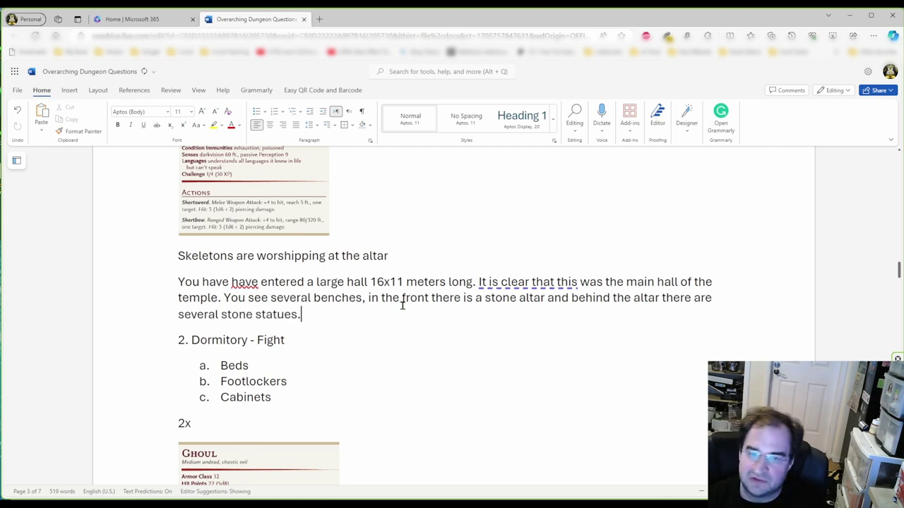
- Add sentences about cold, stale air untouched for centuries and a clicking sound from the altar
scroll(403, 305, "up", 5)
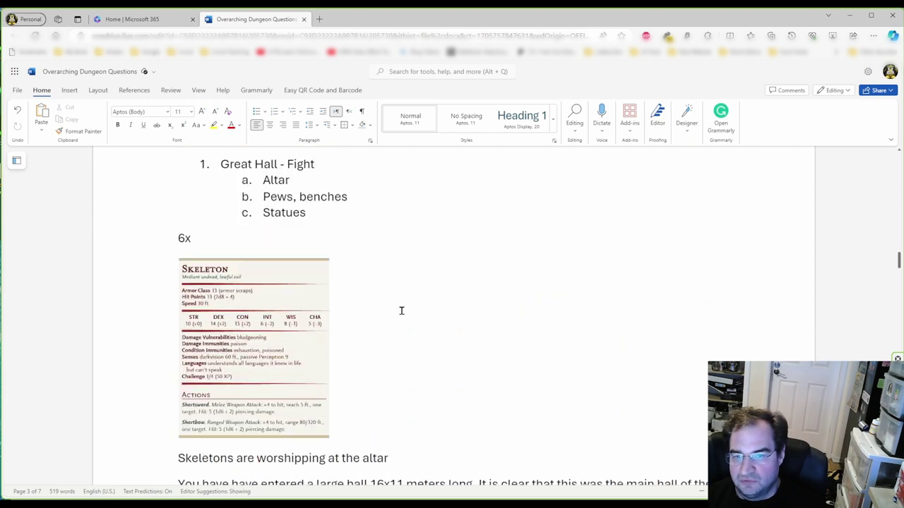
scroll(262, 240, "down", 4)
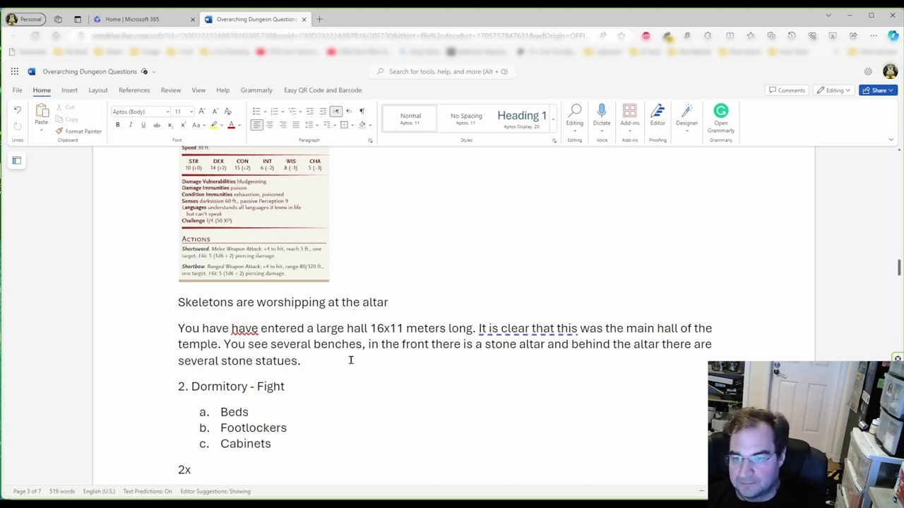
type("T")
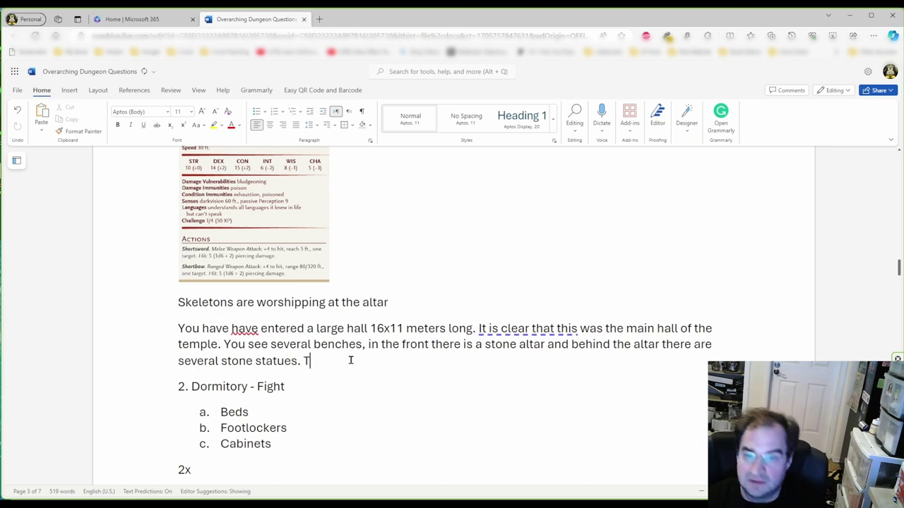
type("he air i")
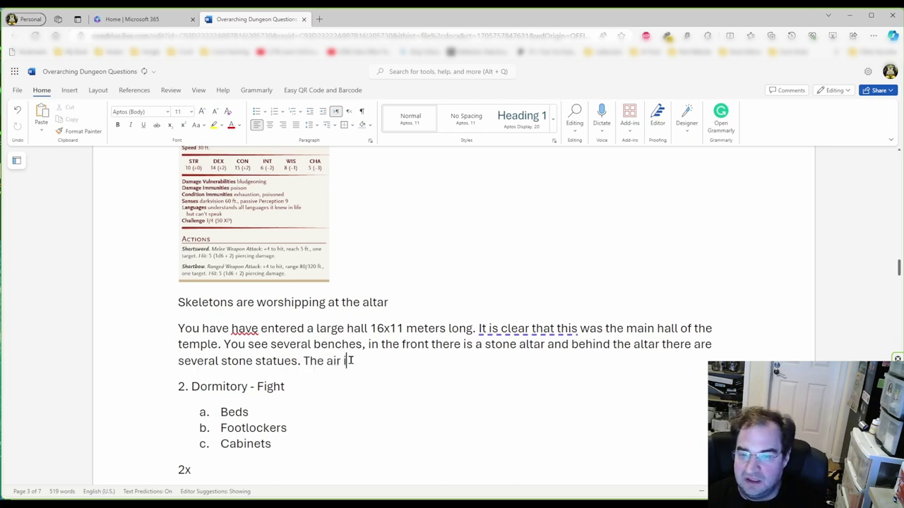
type("n the roo")
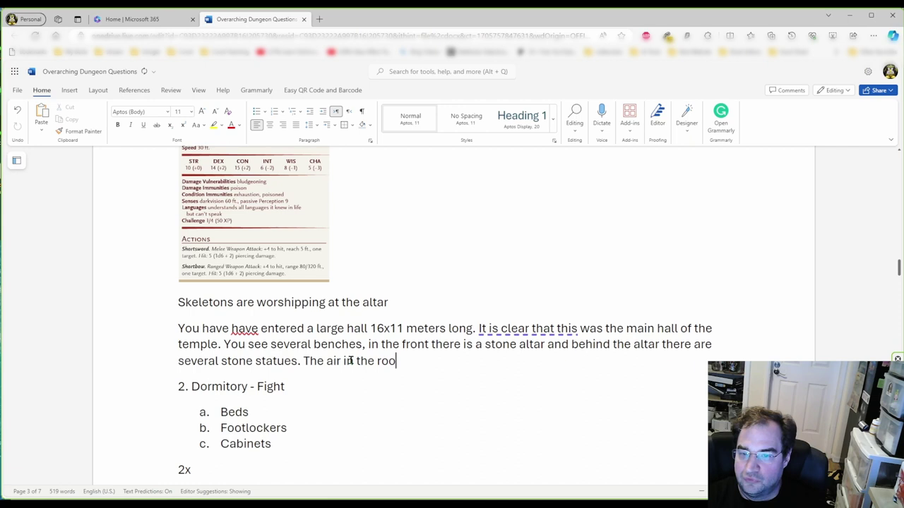
type("m feel")
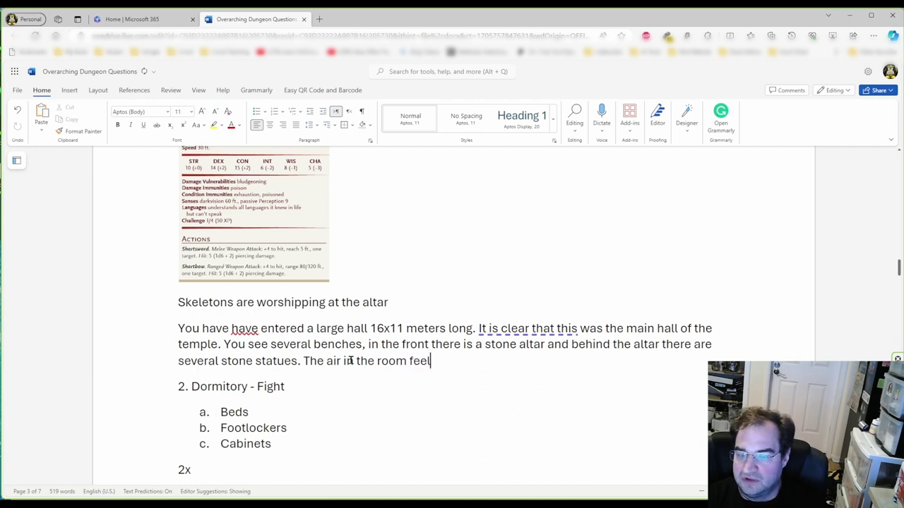
type("s cold an")
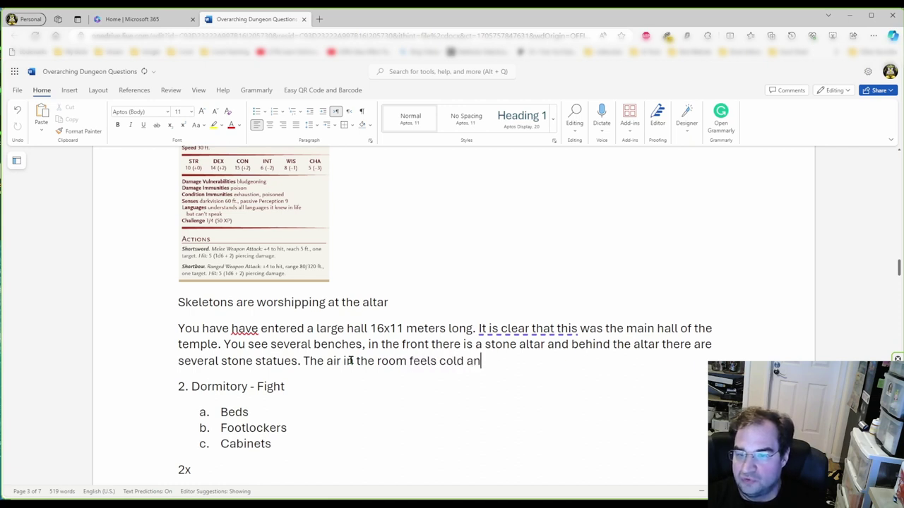
type("d stale,")
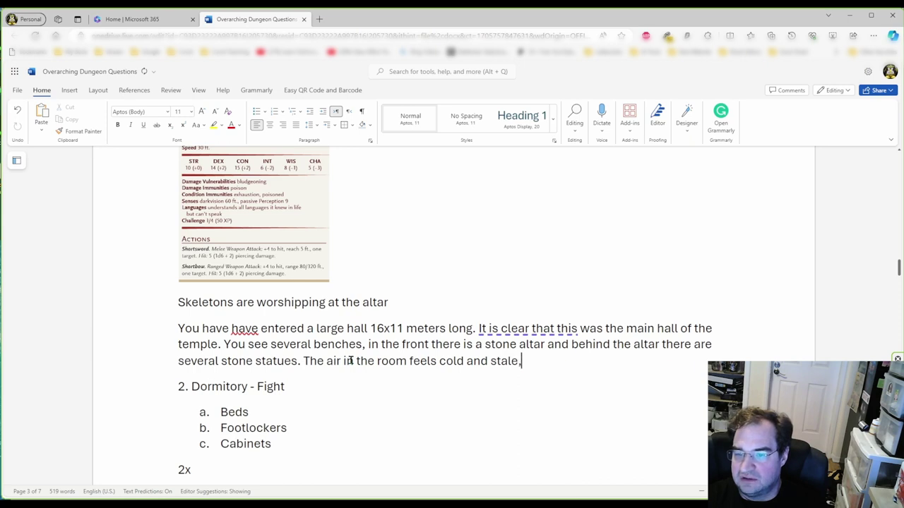
type(" as if no")
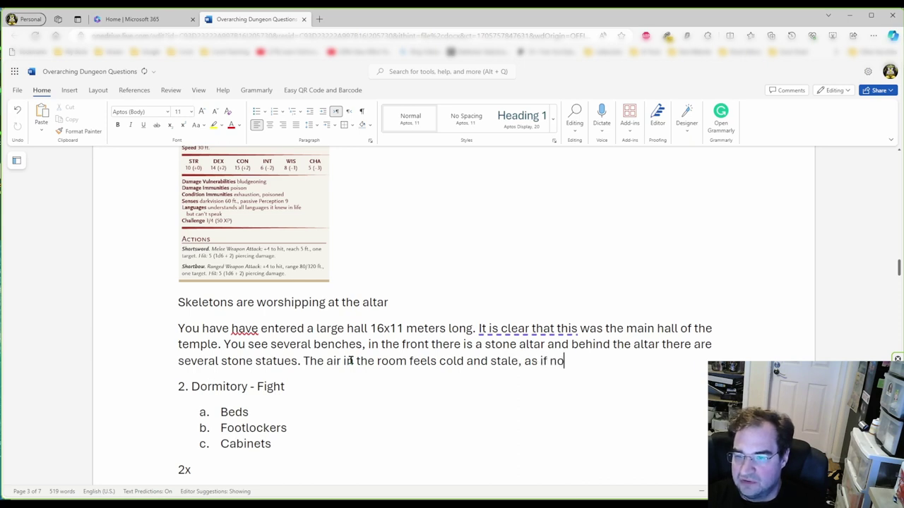
type("body has been in he")
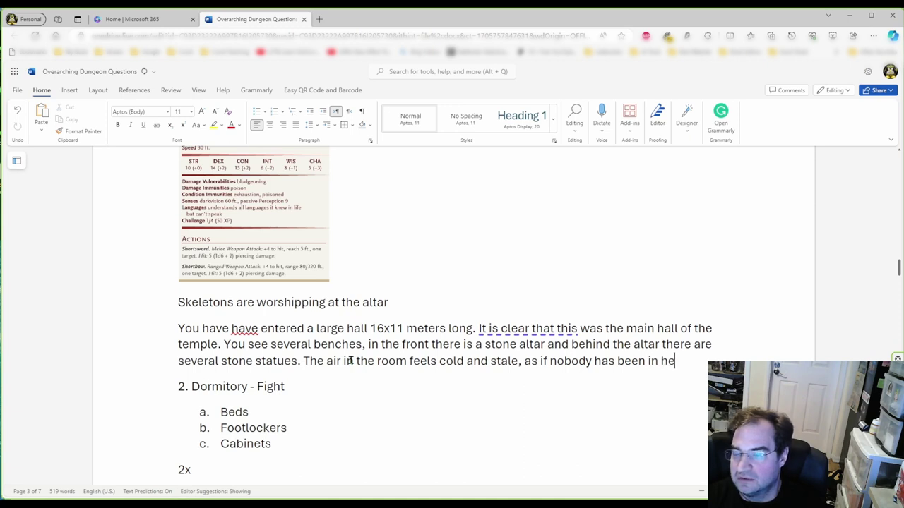
type("re for hundr")
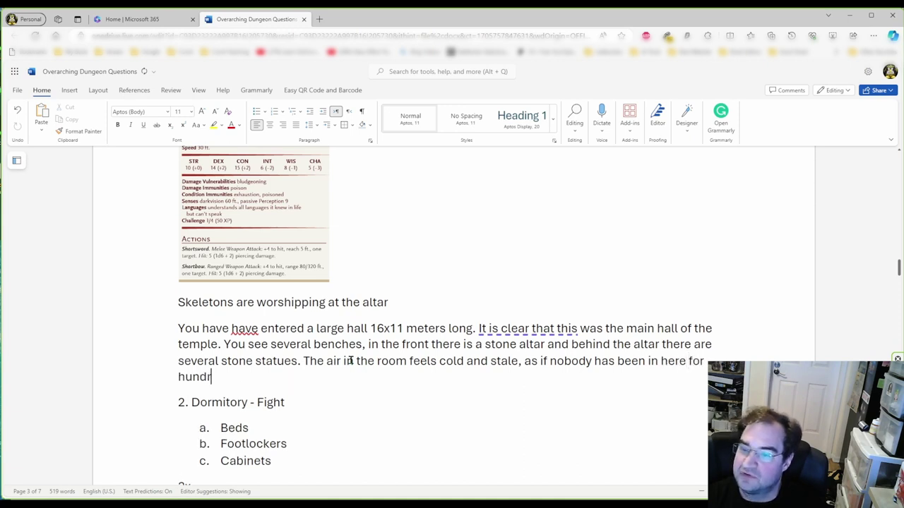
type("eds of year")
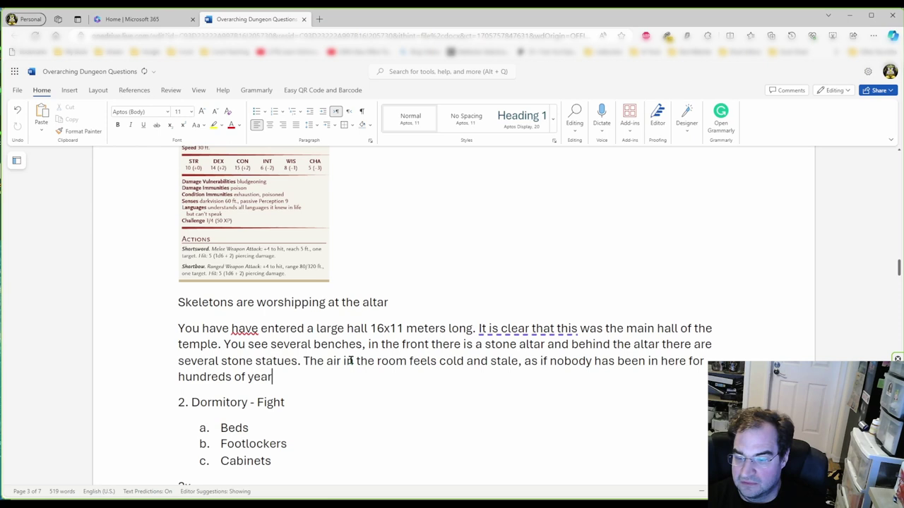
type("s.")
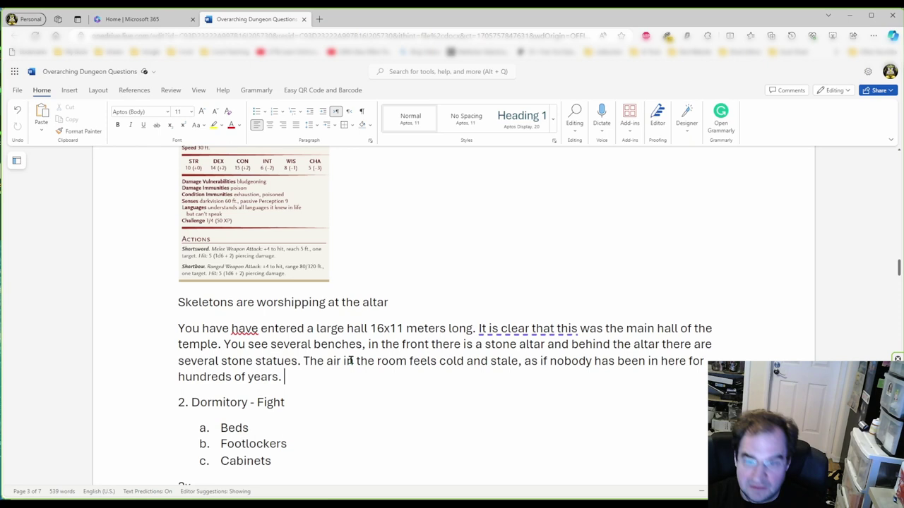
type("A stran")
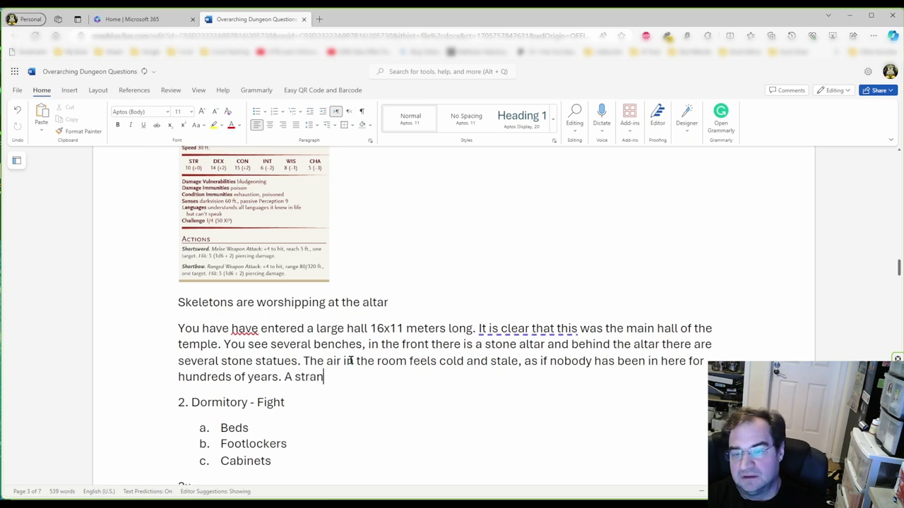
type("ge cli")
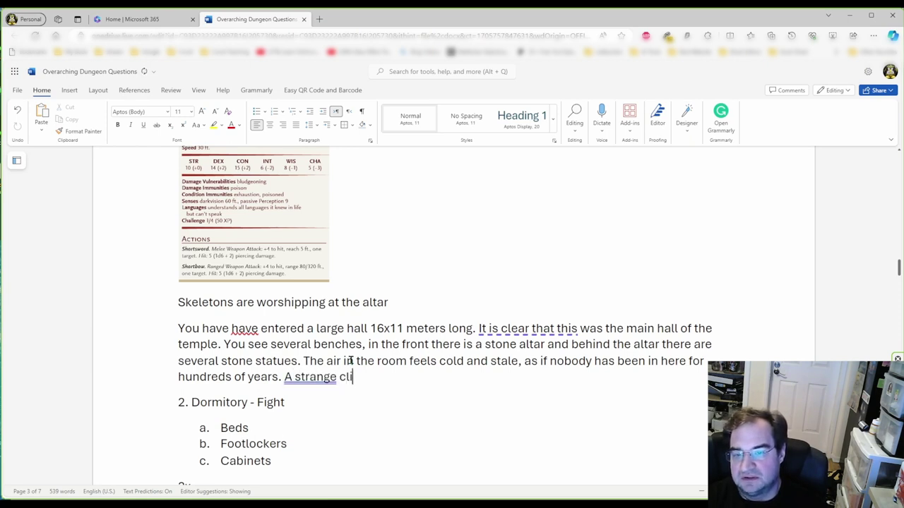
type("cking sound ")
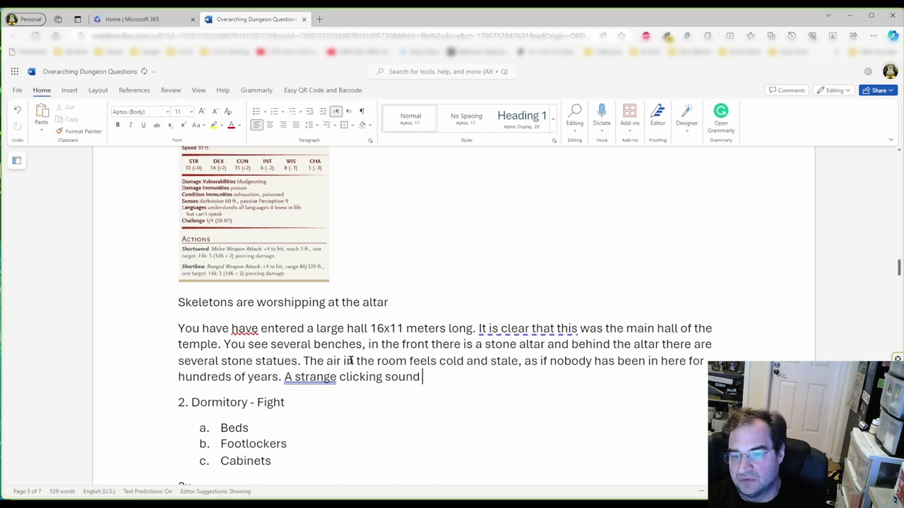
type("is heard")
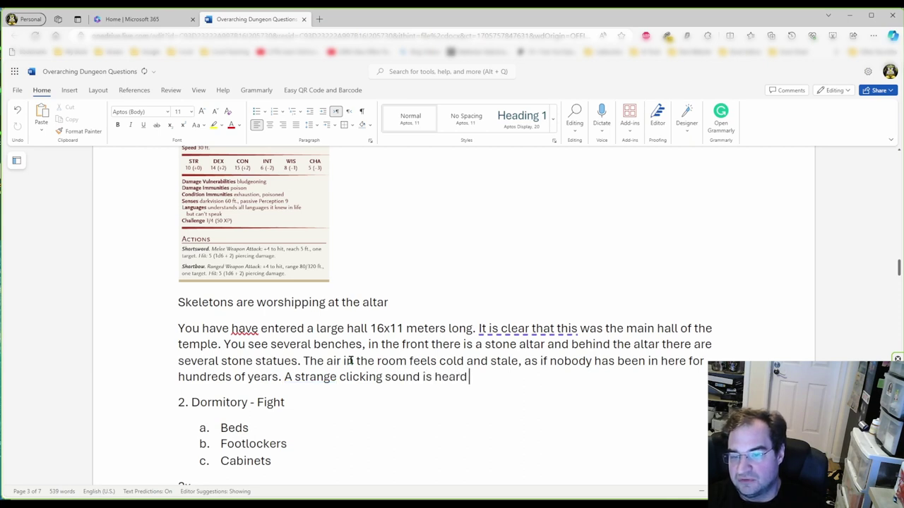
type(" fr")
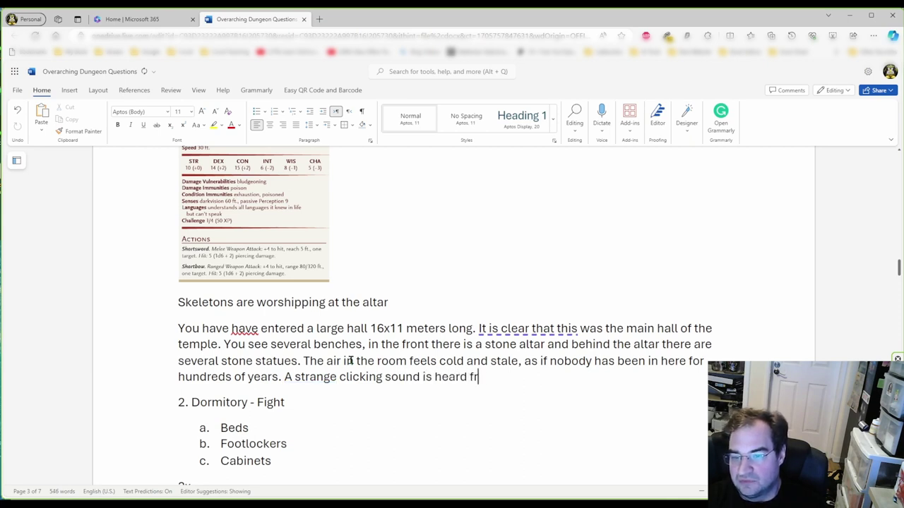
type("om whe")
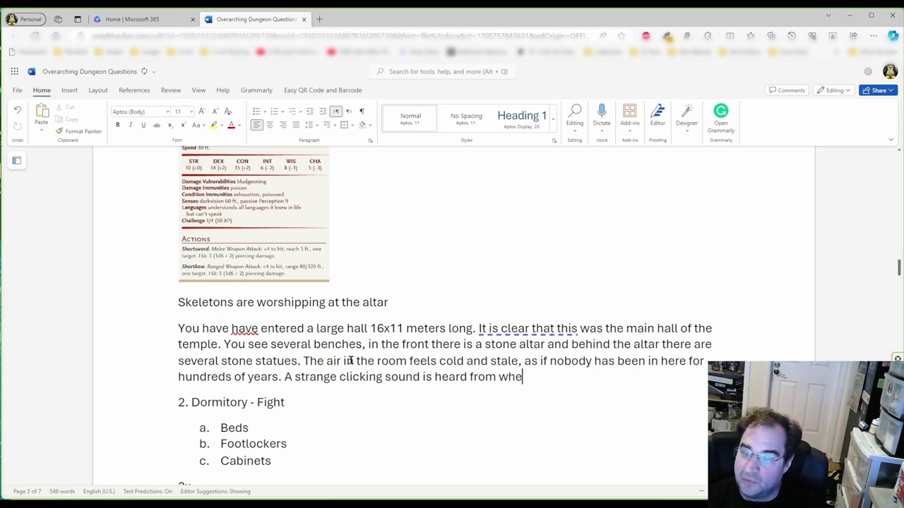
type("re the altar is loca")
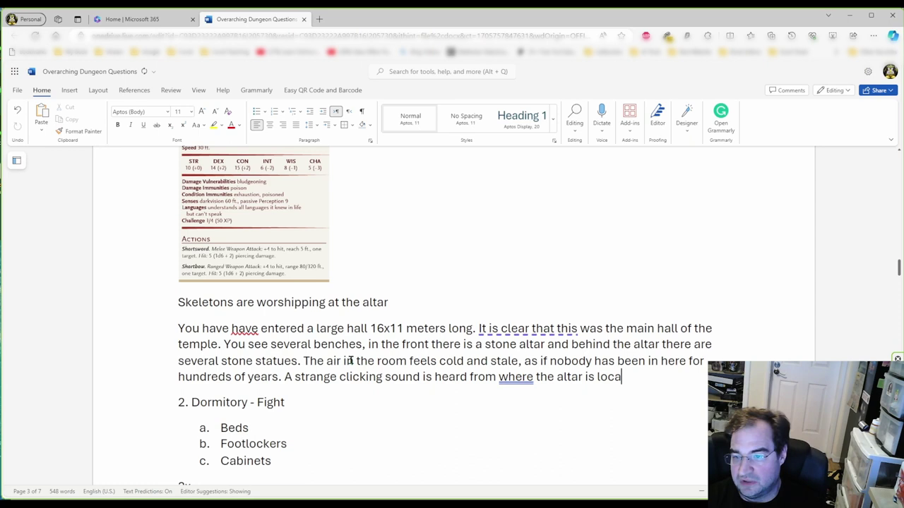
- Finish the last sentence with 'located.'
type("ted.")
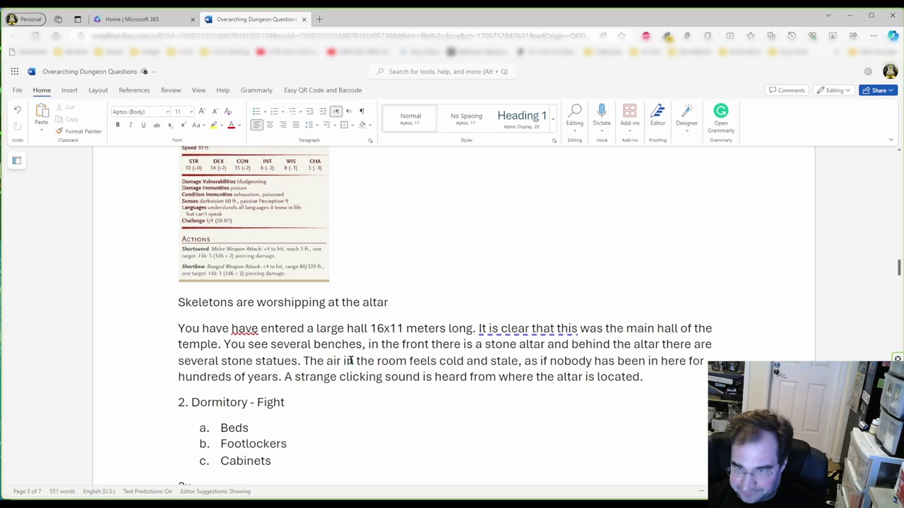
- On a new line, type '[If the players are quiet, they can surprise the worshiping skeletons' and fix spelling and comma
key("Return")
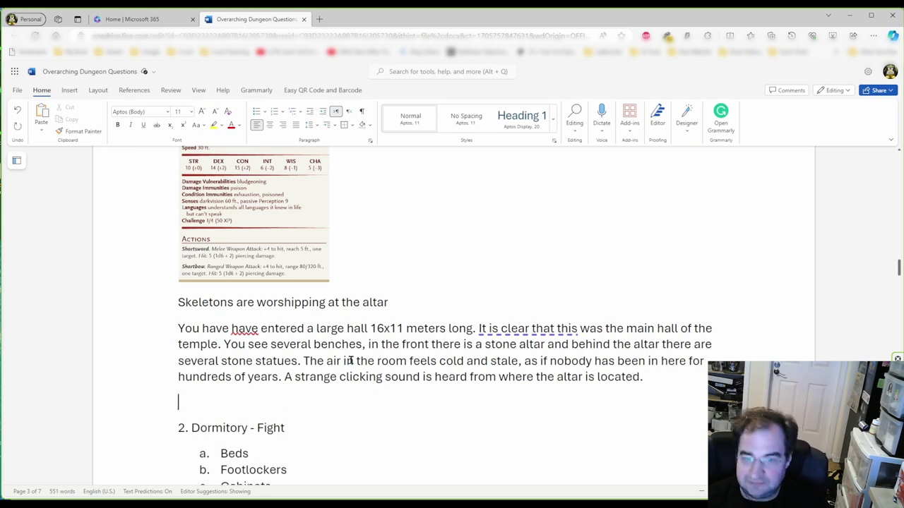
type("(")
key("BackSpace")
type("[")
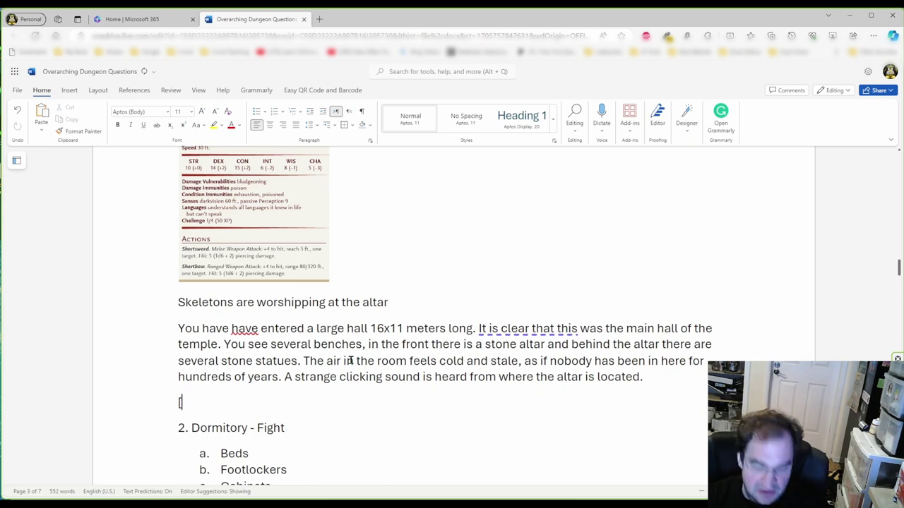
type("If the pla")
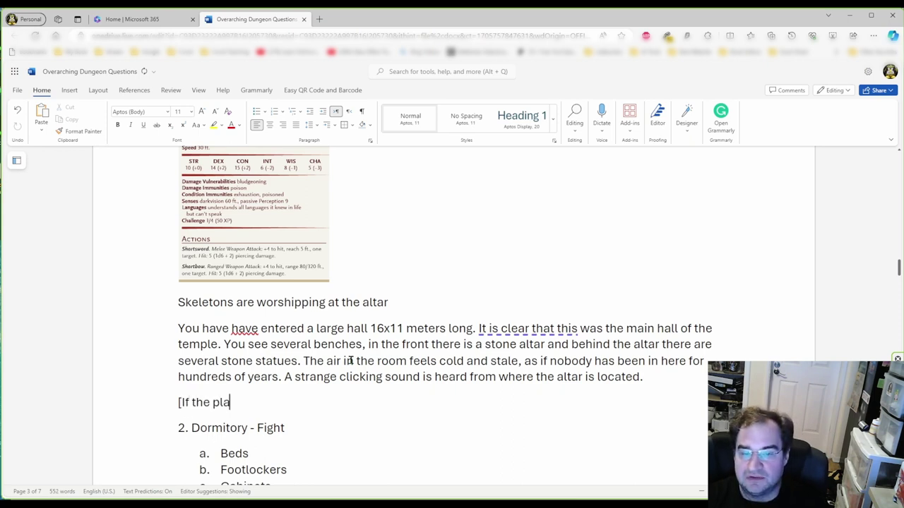
type("yers are ")
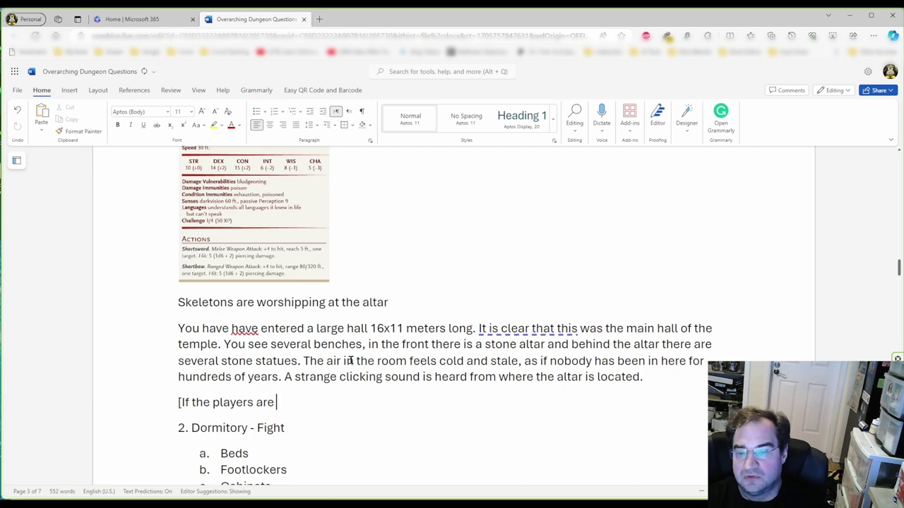
type("quiet they ")
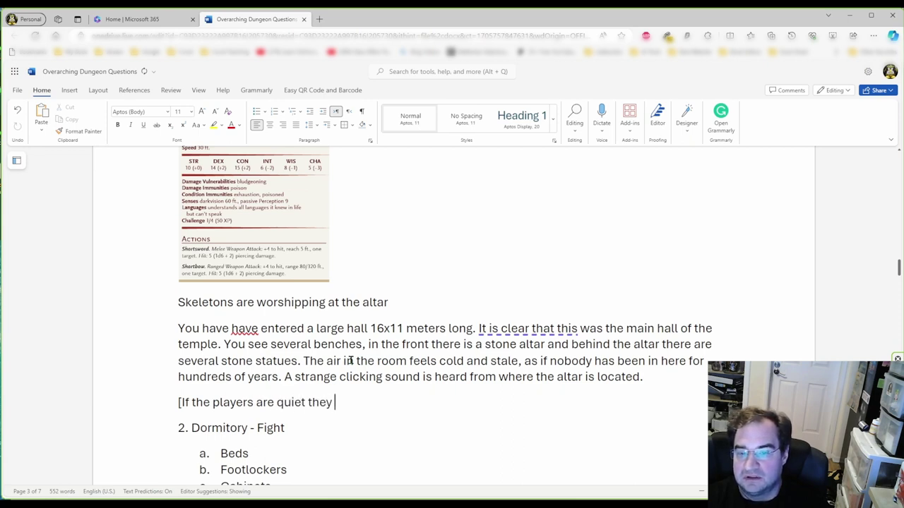
type("can surprise")
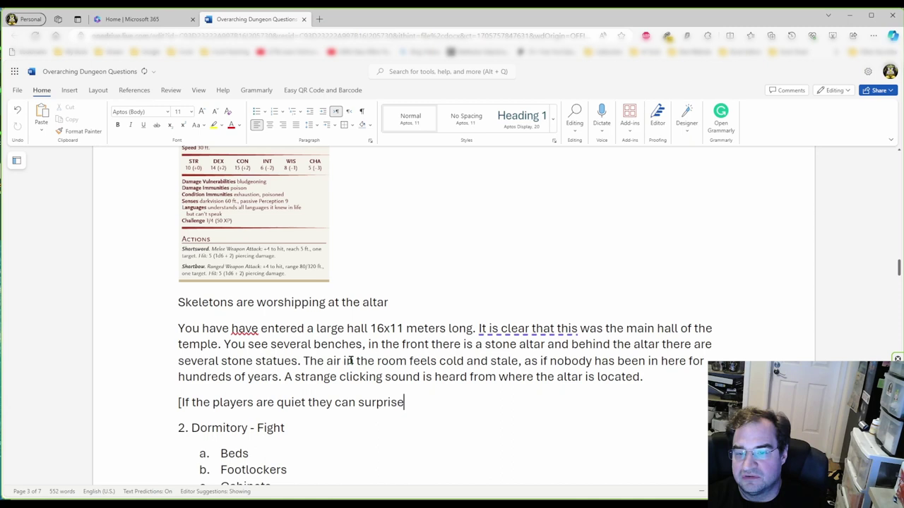
type(" the worship")
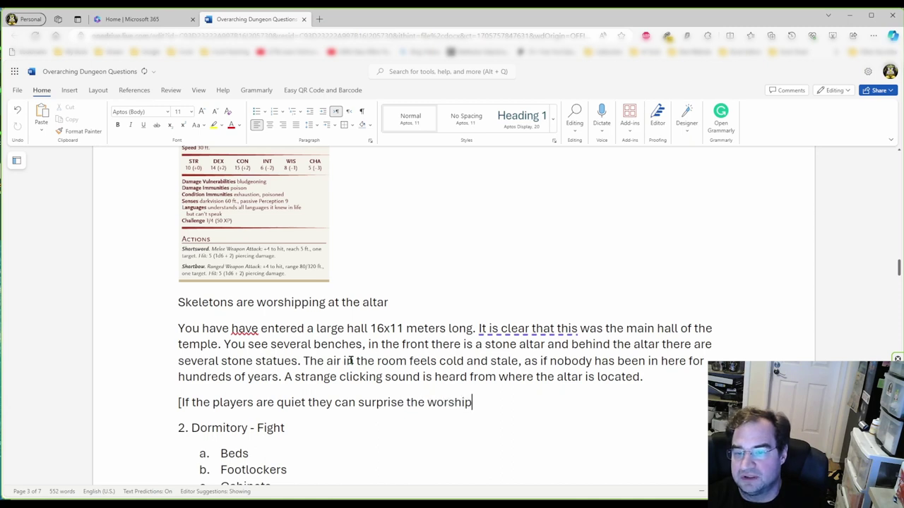
type("ing sk")
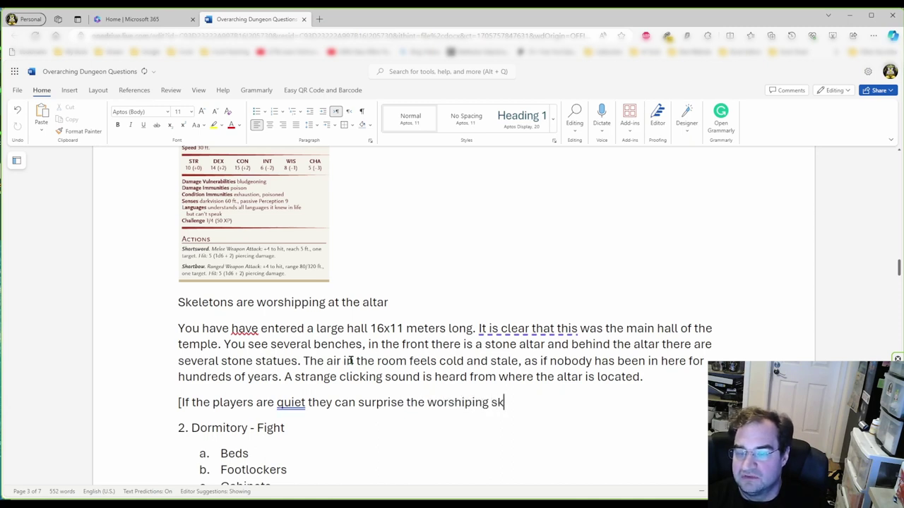
type("elett")
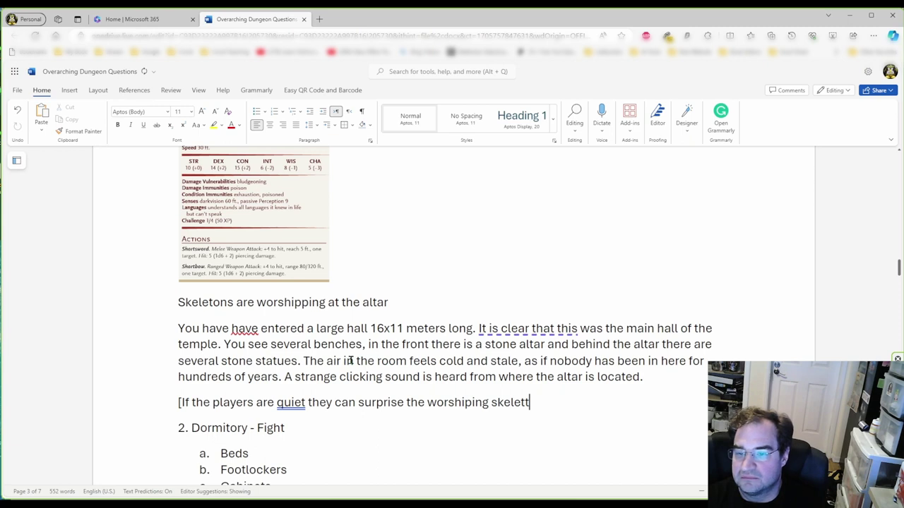
type("ons")
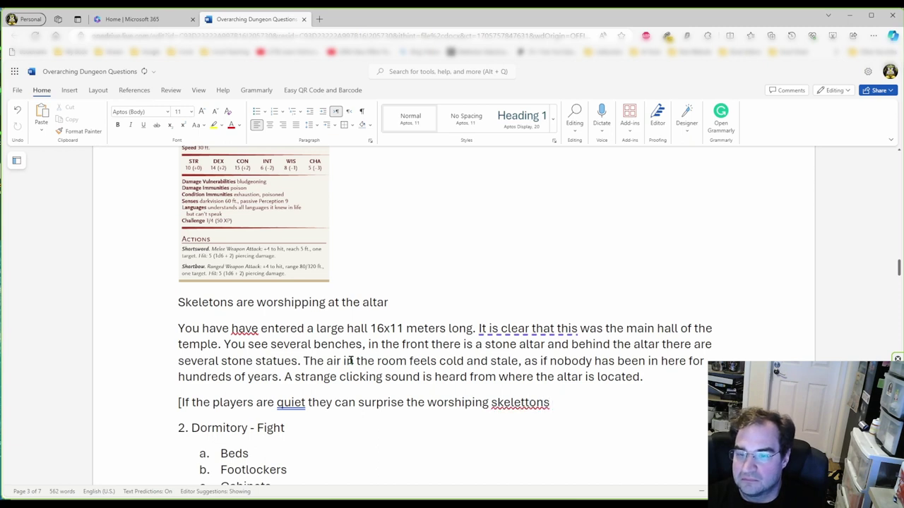
left_click(519, 401)
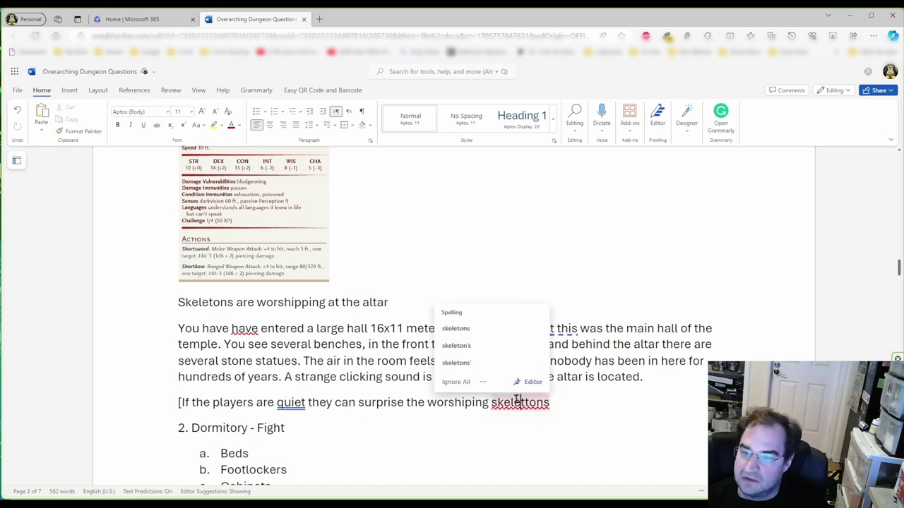
left_click(456, 329)
left_click(294, 402)
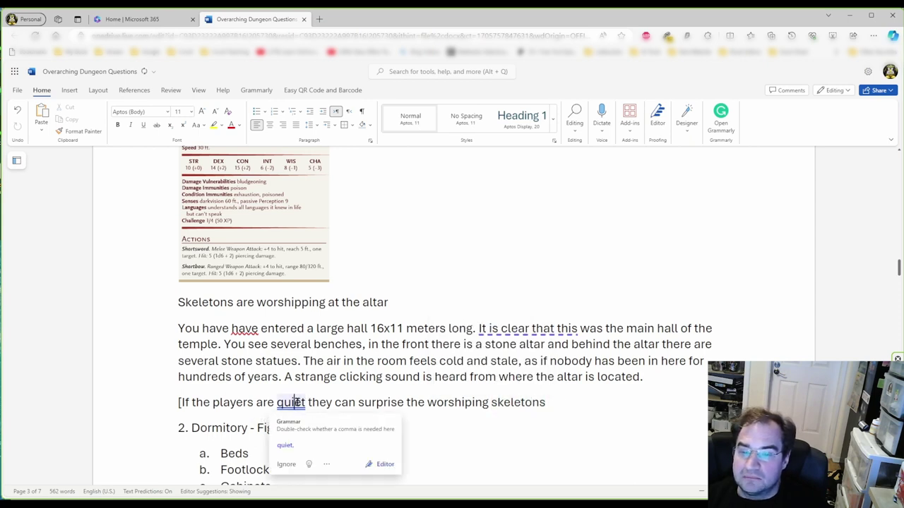
left_click(294, 445)
- Close the GM note with ']' and make the whole line bold
left_click(569, 401)
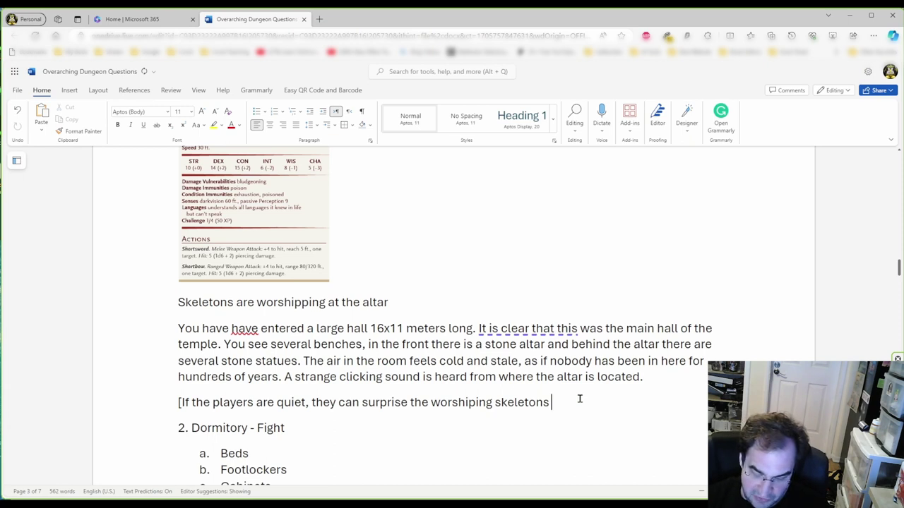
type("]")
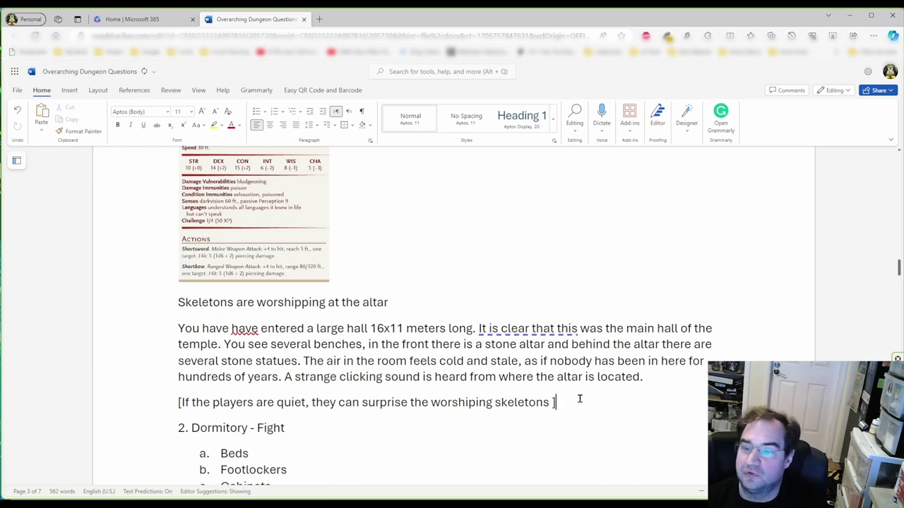
key("BackSpace")
key("BackSpace")
type("]")
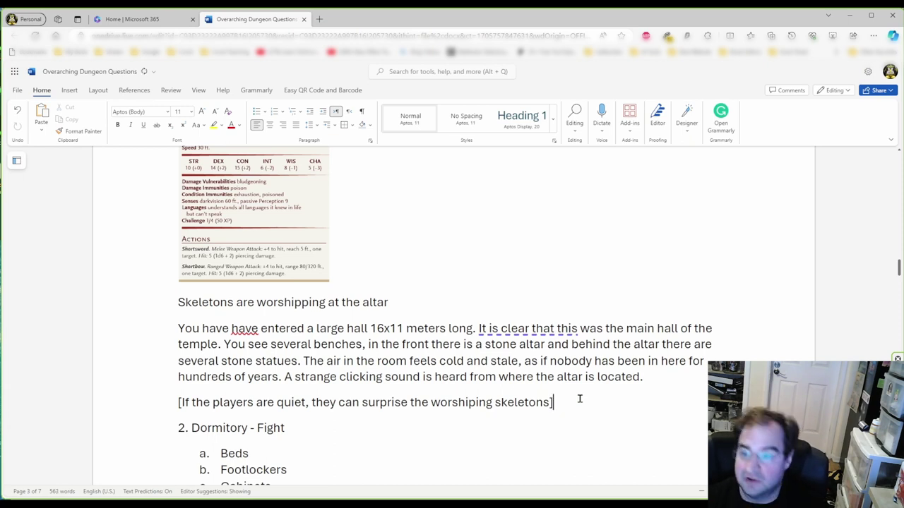
left_click_drag(570, 397, 164, 398)
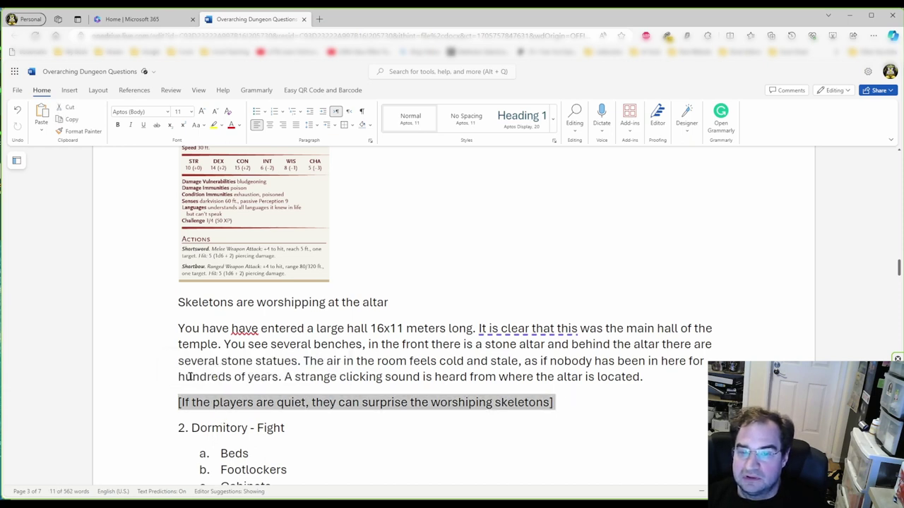
left_click(118, 125)
left_click(611, 406)
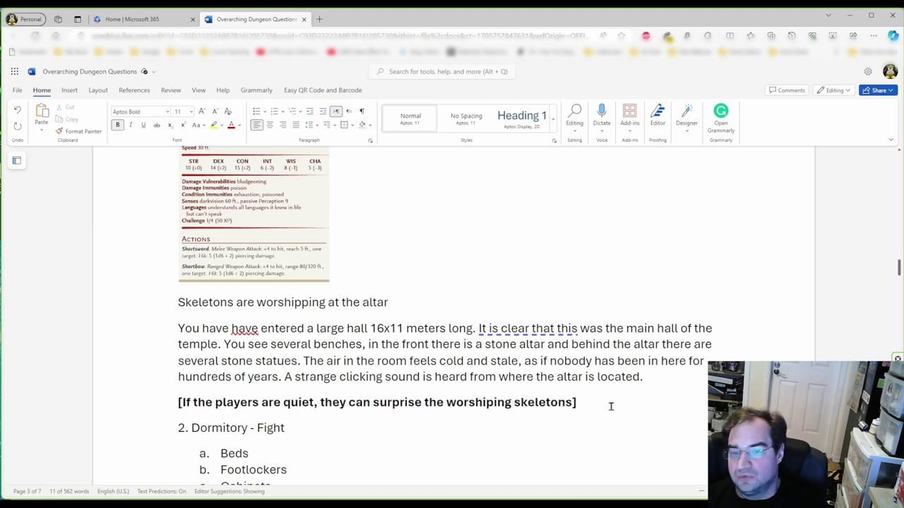